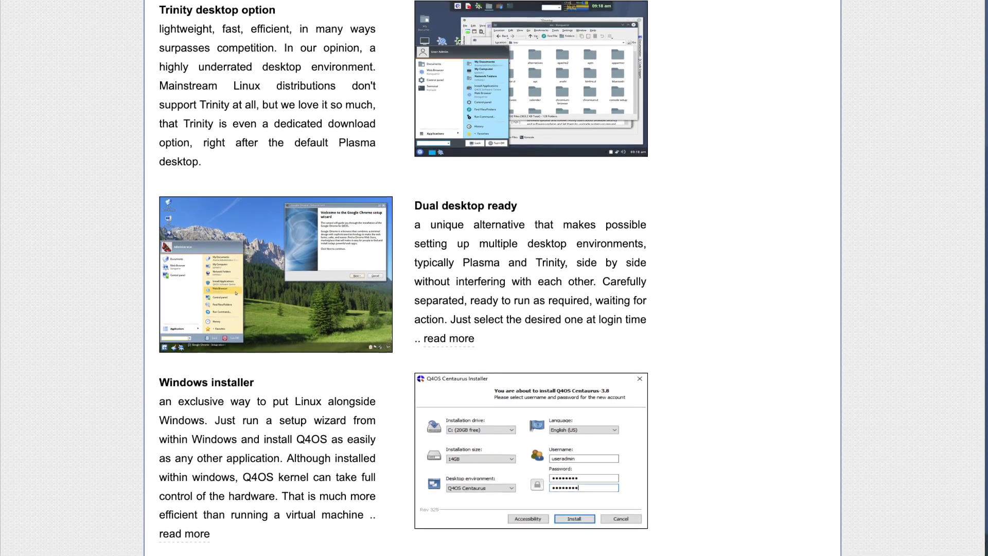
Step: Scroll the q4os.org features page past Windows installer and More features to the copyright footer
scroll(494, 278, down, 1)
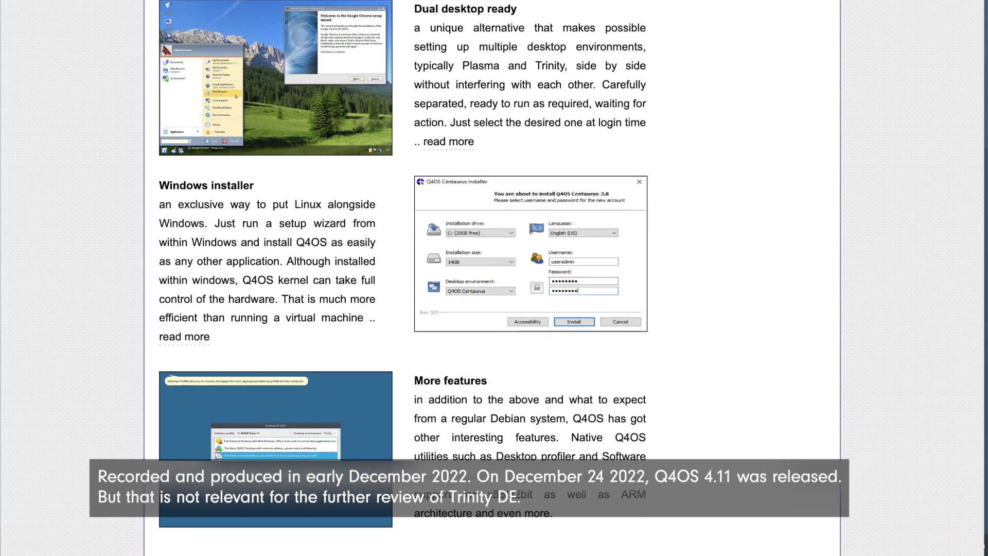
scroll(494, 278, down, 2)
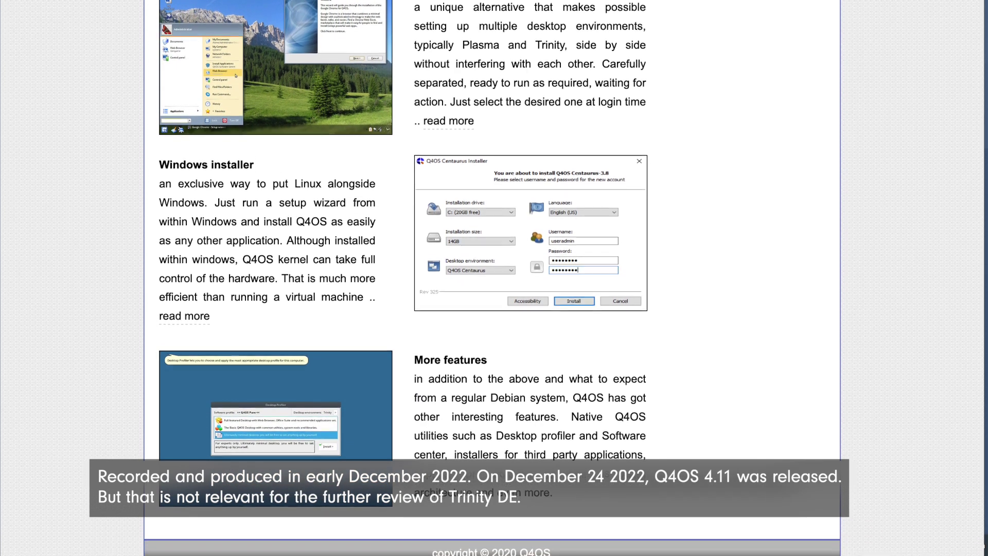
scroll(494, 278, down, 1)
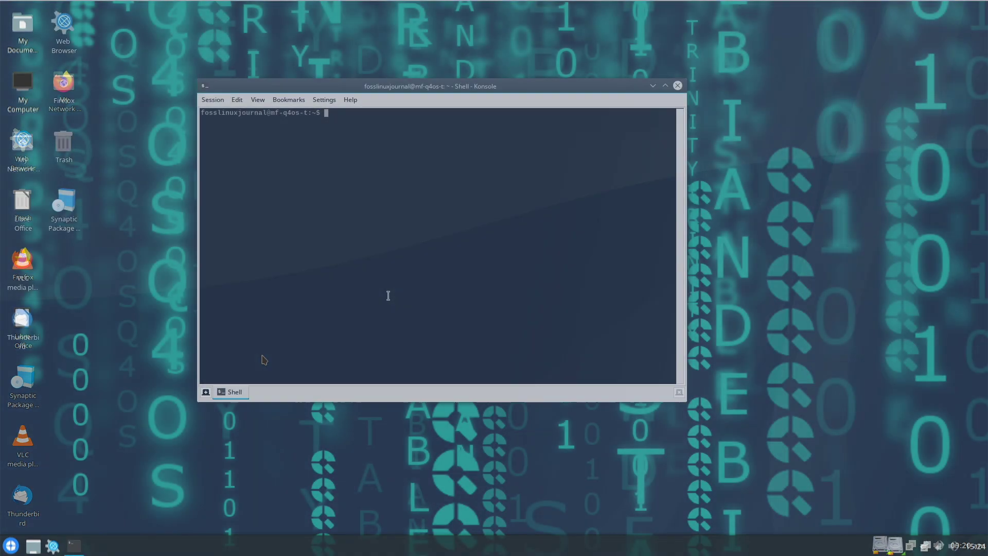
Step: Run 'sudo apt update && sudo apt upgrade -y' in Konsole to upgrade all packages
text(sudo apt updat)
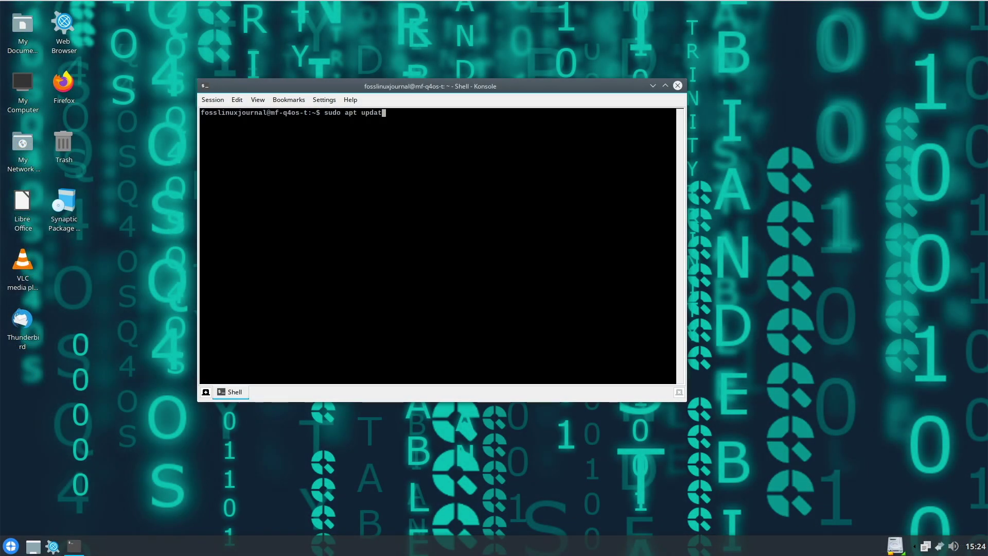
text(e && sudo apt upgrade -y)
key(Return)
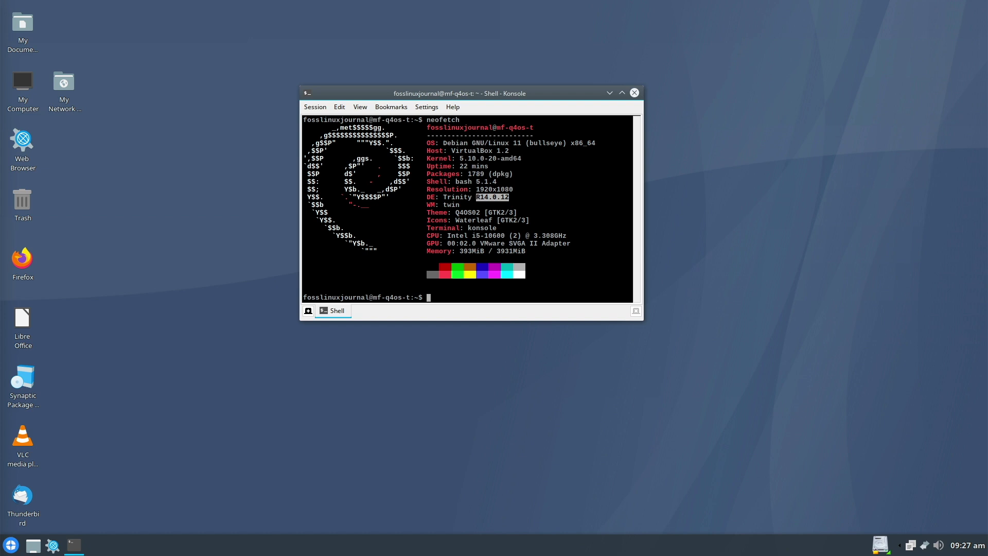
Step: Close the Konsole window showing the neofetch system summary
click(634, 93)
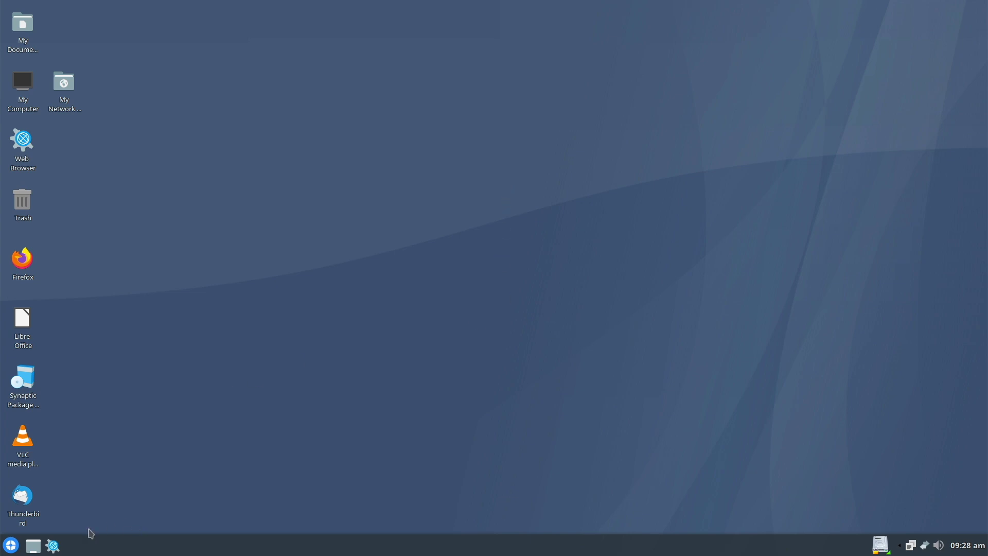
Step: Glance at the start menu, then open the empty Dokumente folder via the My Documents icon
click(11, 548)
click(413, 444)
click(22, 26)
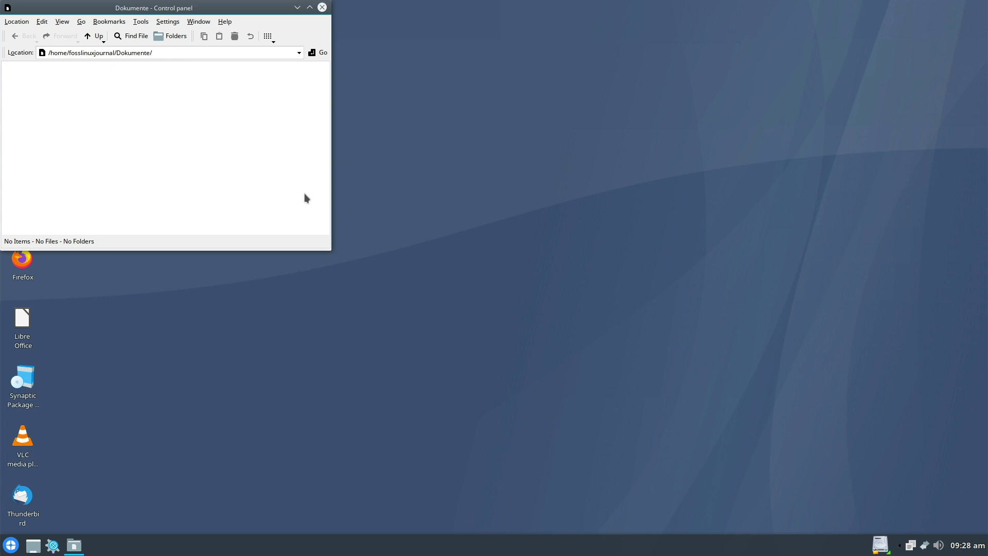
Step: Close the Dokumente folder and open Appearance & Themes > Theme Manager in the Control panel
key(ctrl+w)
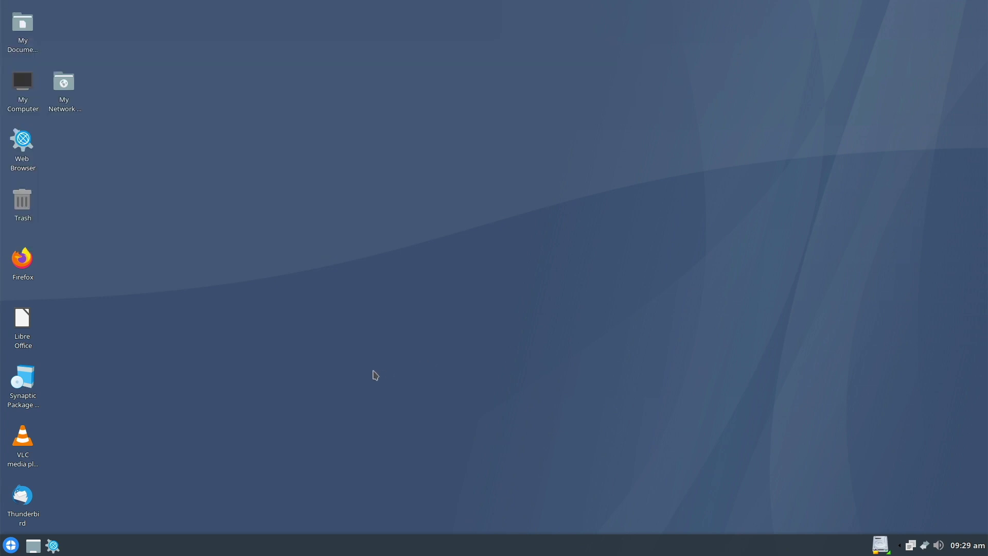
click(13, 547)
click(55, 369)
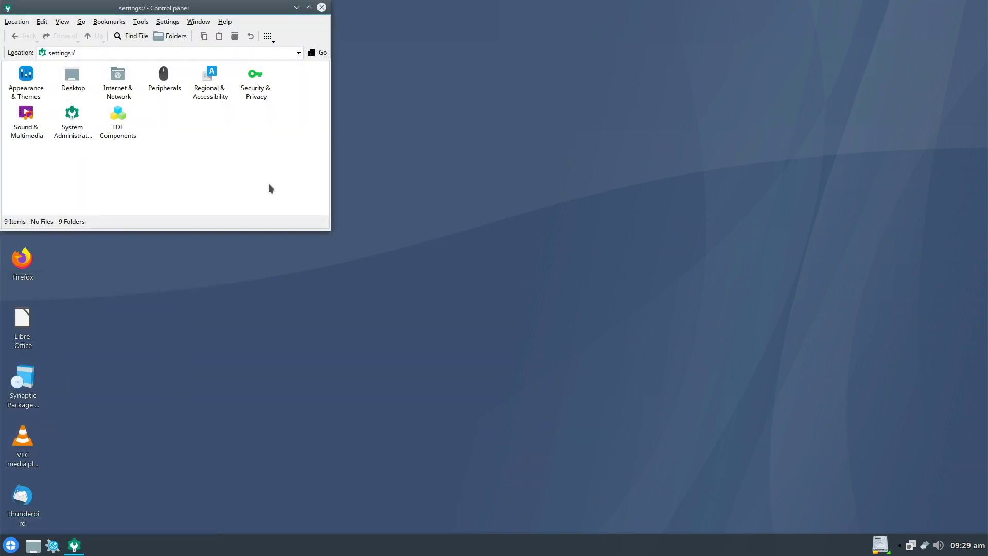
click(27, 76)
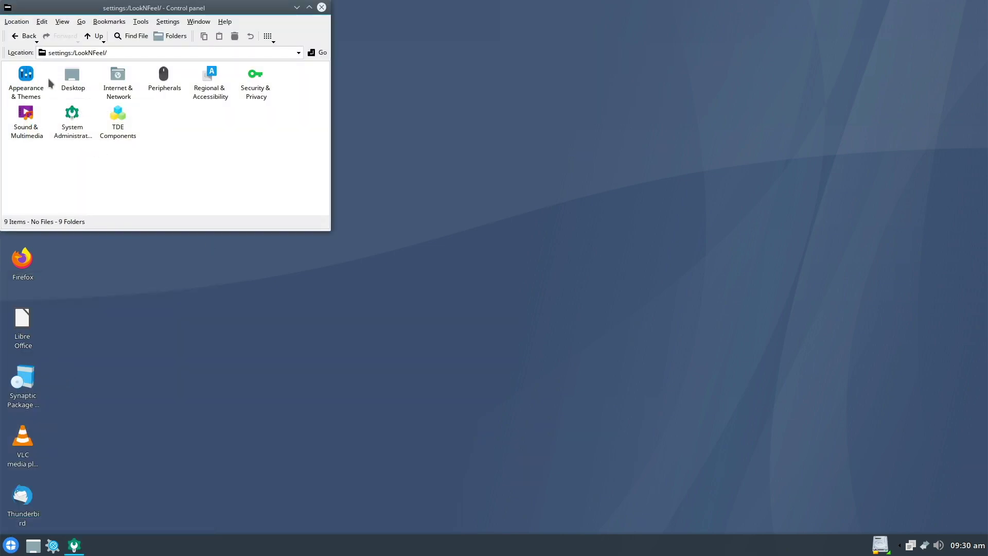
click(165, 119)
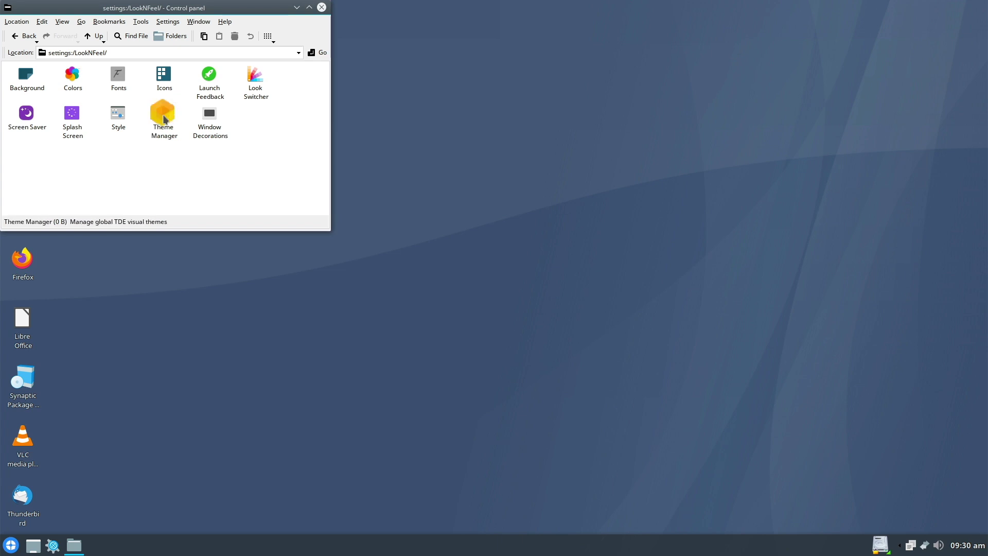
Step: Move and enlarge the Theme Manager dialog, then preview the Brusque theme
drag(432, 145, 453, 61)
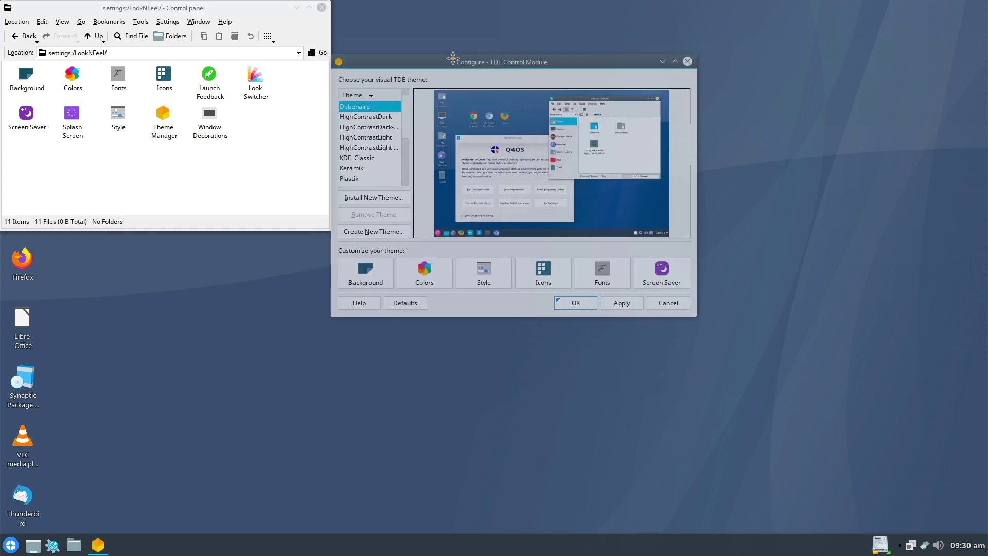
drag(698, 318, 871, 493)
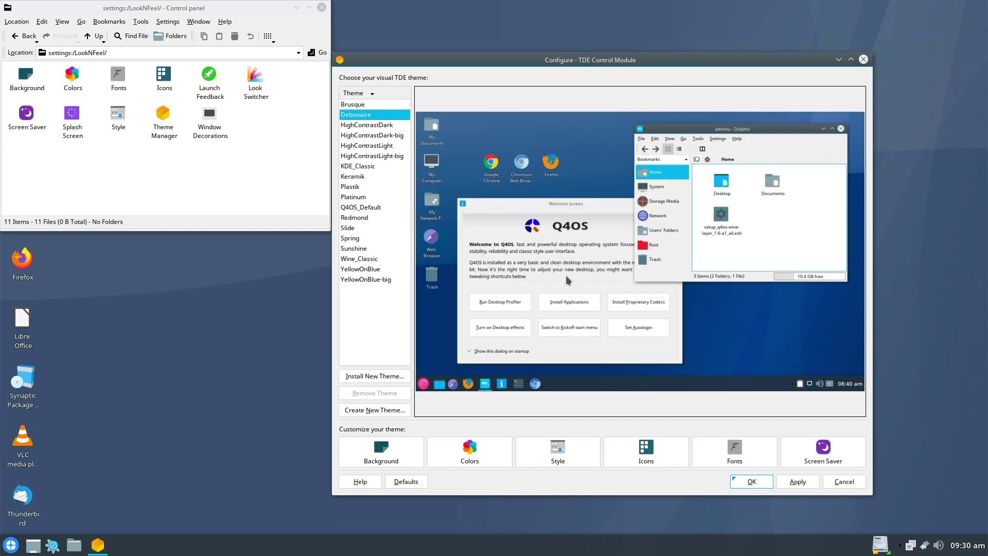
scroll(358, 118, up, 1)
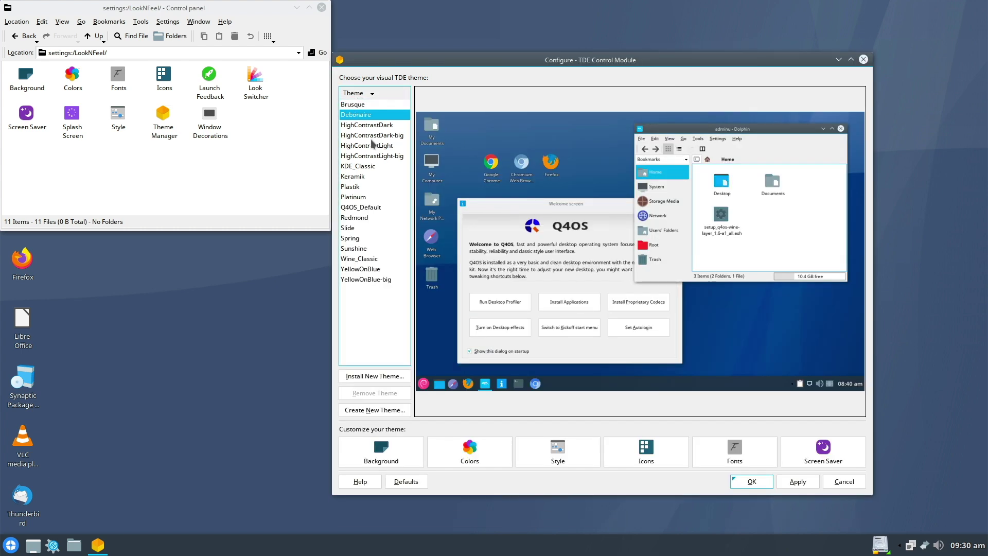
click(359, 106)
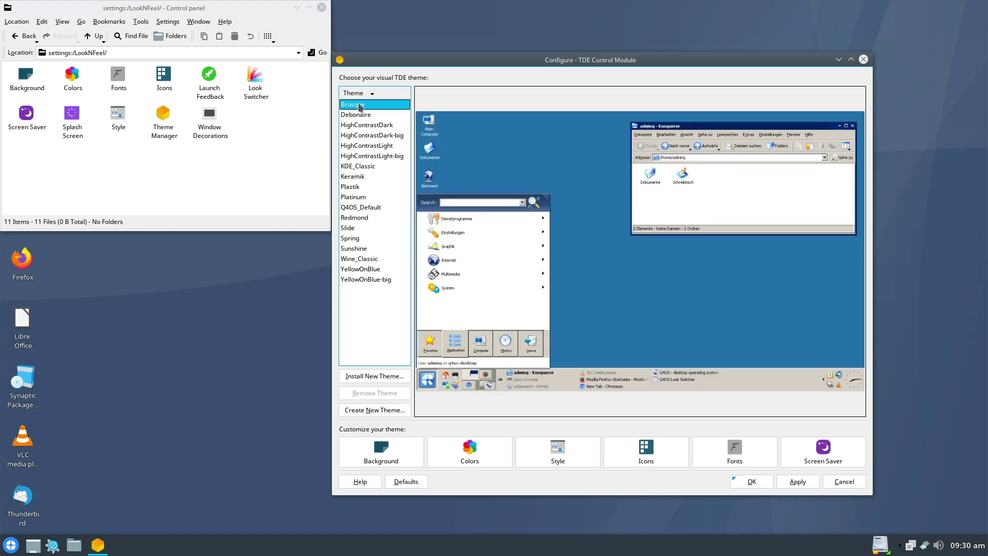
Step: Preview Keramik, Plastik, Platinum, Q4OS_Default and Redmond, then apply the Slide theme
click(363, 178)
click(362, 190)
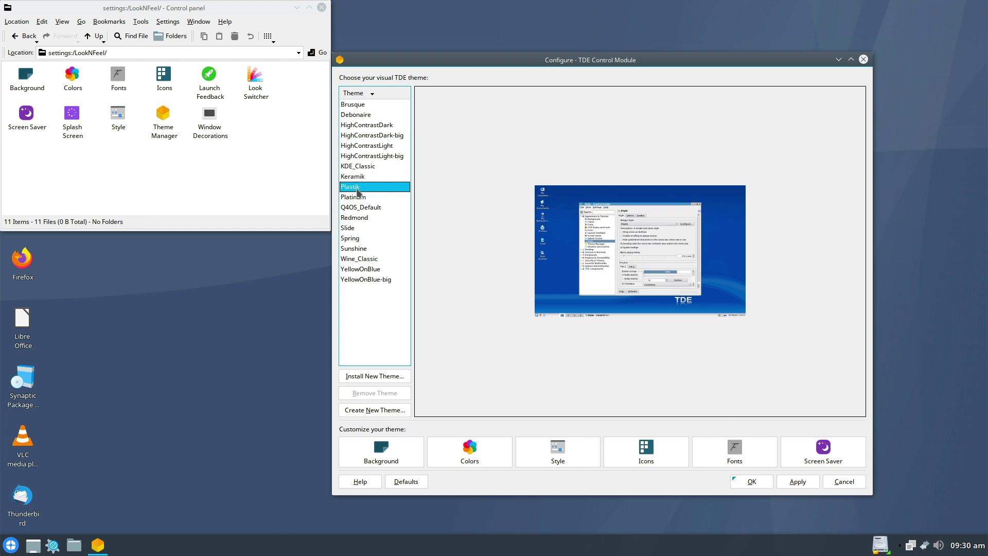
click(364, 200)
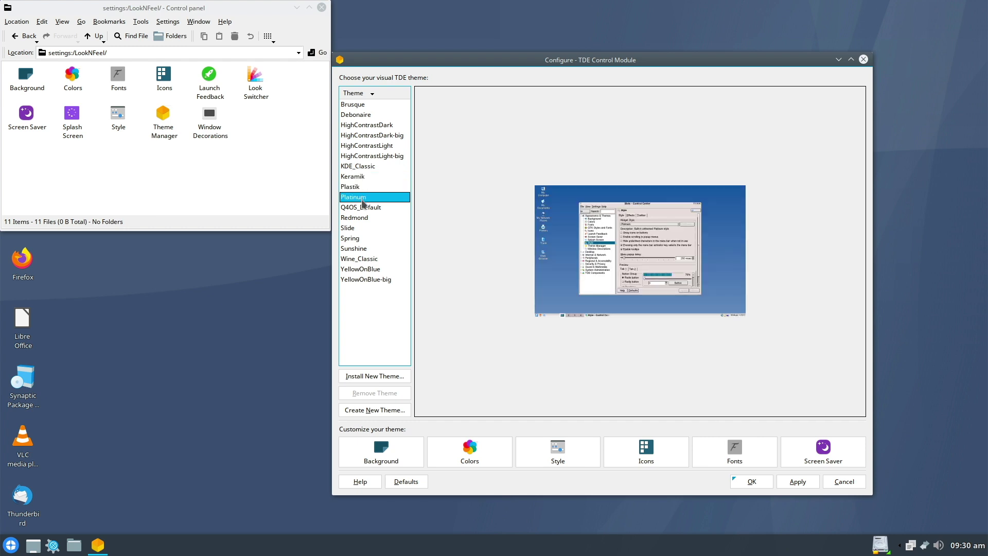
click(363, 207)
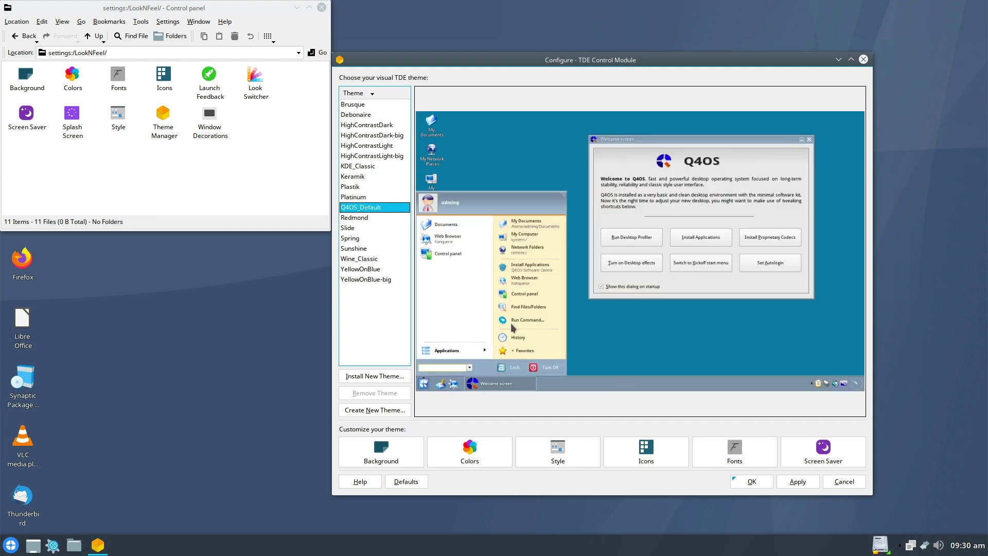
click(363, 220)
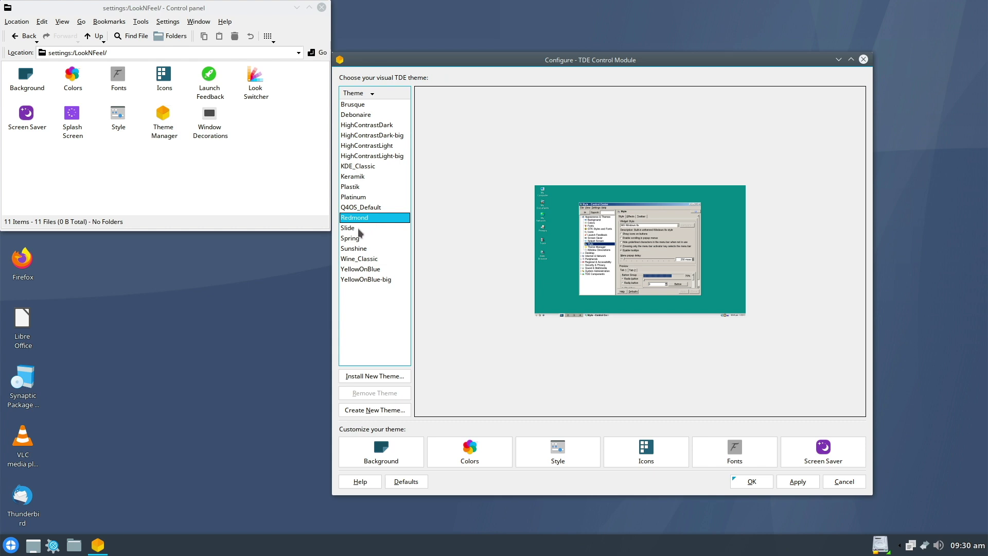
click(361, 231)
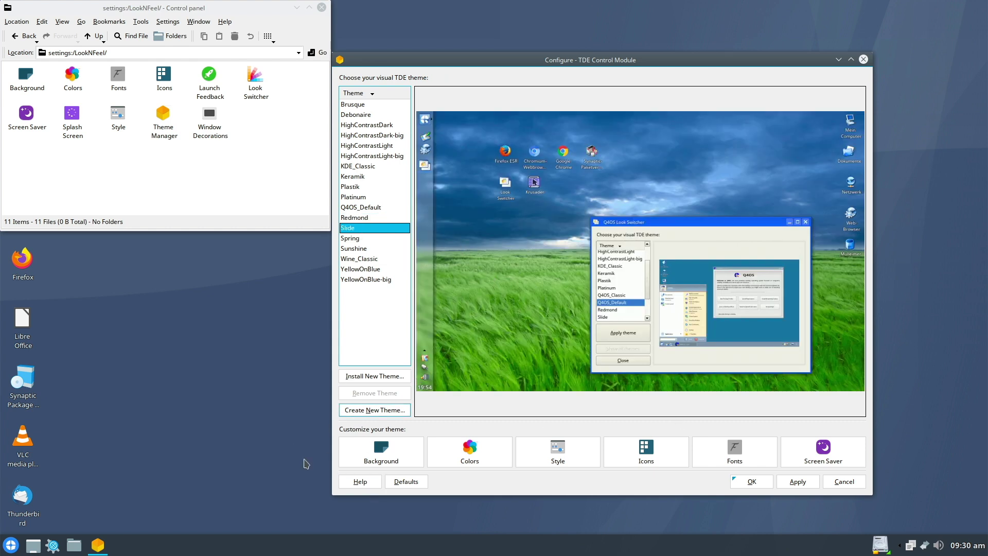
click(790, 484)
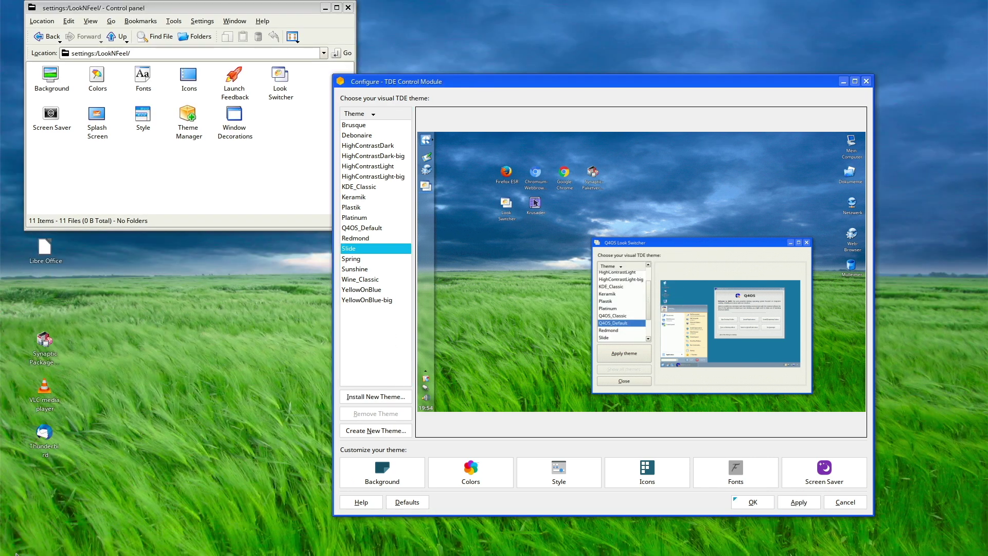
Step: Check the restyled start menu, then apply the Spring theme
click(12, 11)
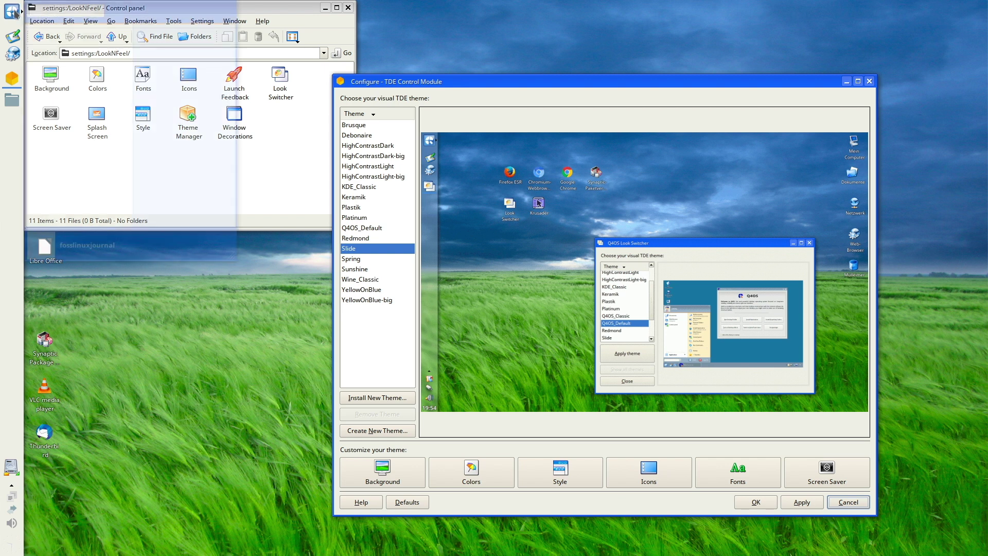
click(12, 11)
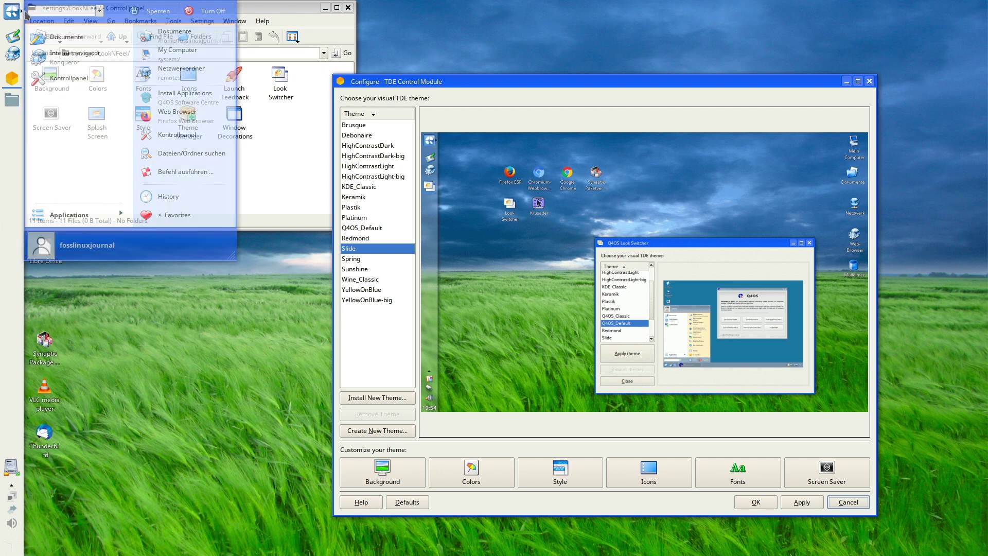
click(358, 264)
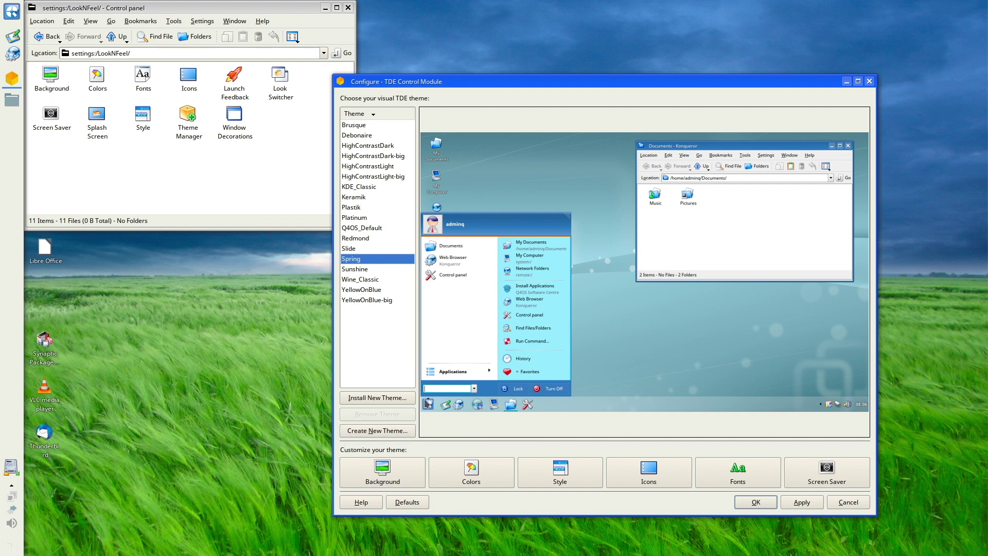
click(803, 505)
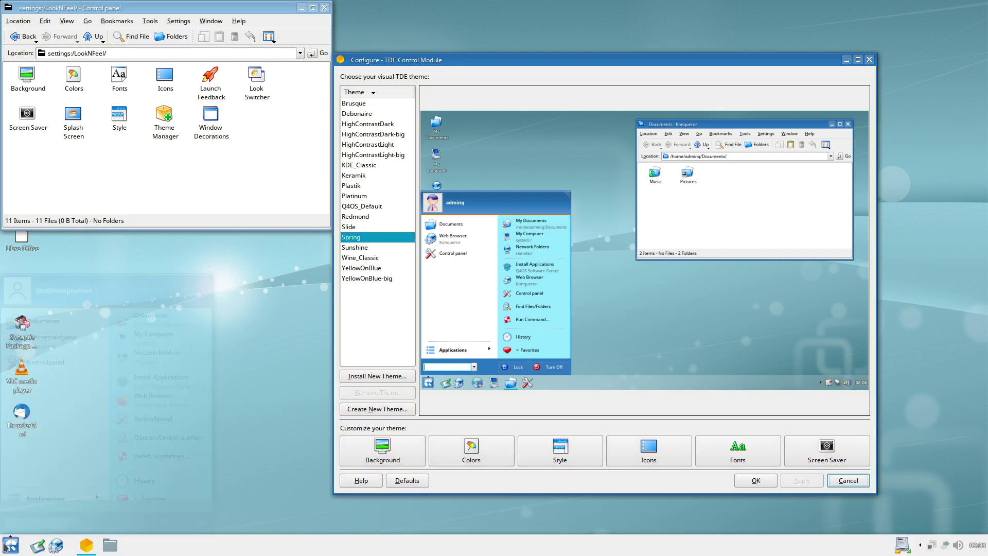
Step: Preview Sunshine, then apply the Wine_Classic theme
click(366, 248)
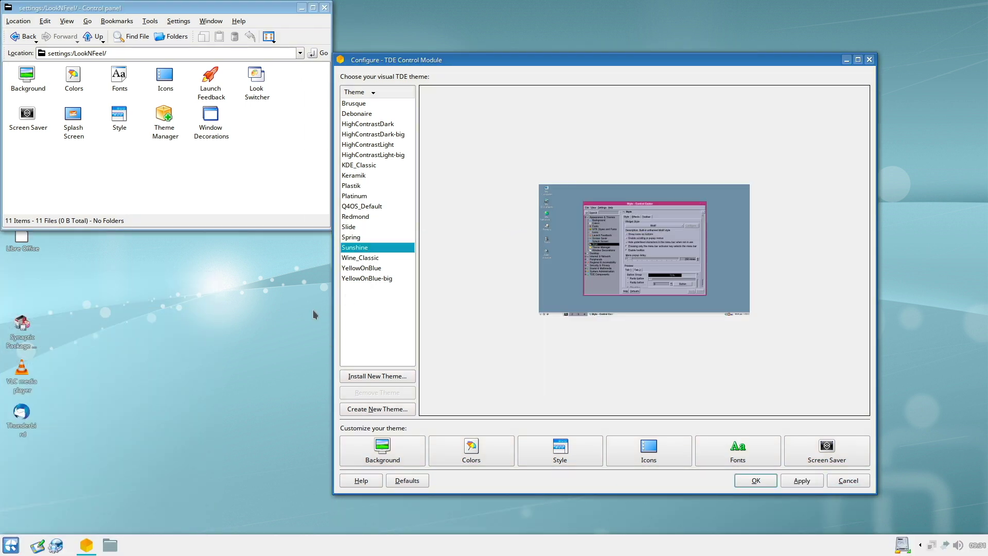
click(364, 259)
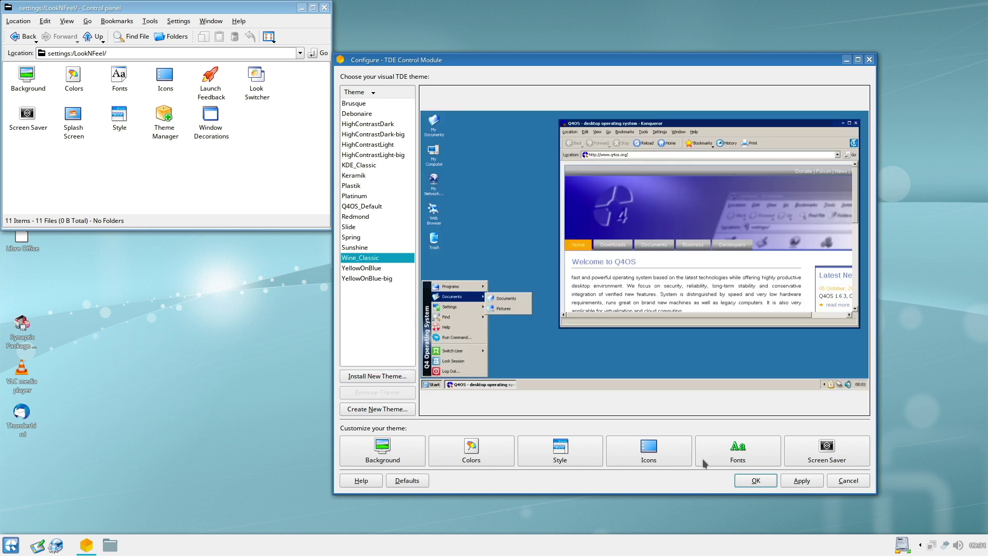
click(801, 481)
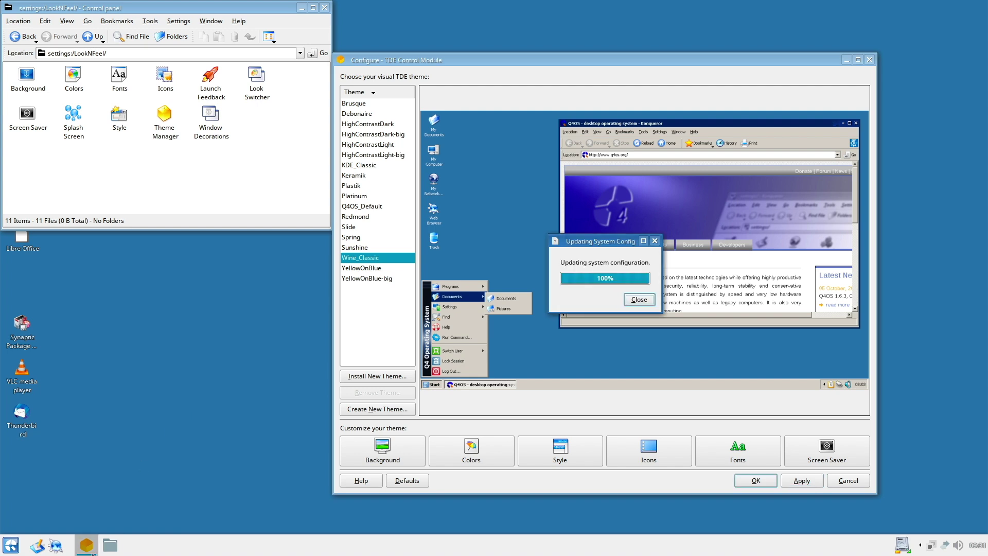
Step: Check the Wine_Classic start menu, then preview the YellowOnBlue-big theme
click(14, 548)
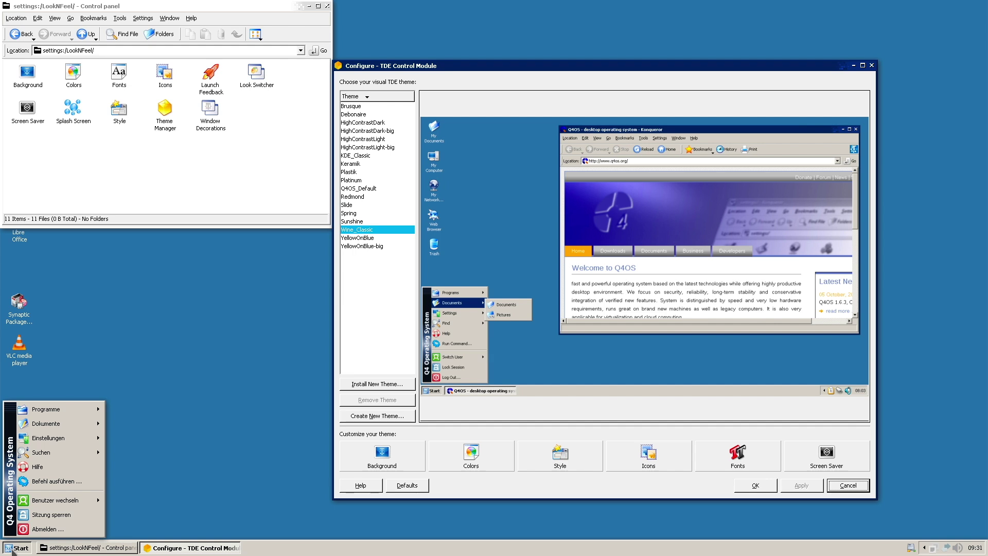
click(13, 549)
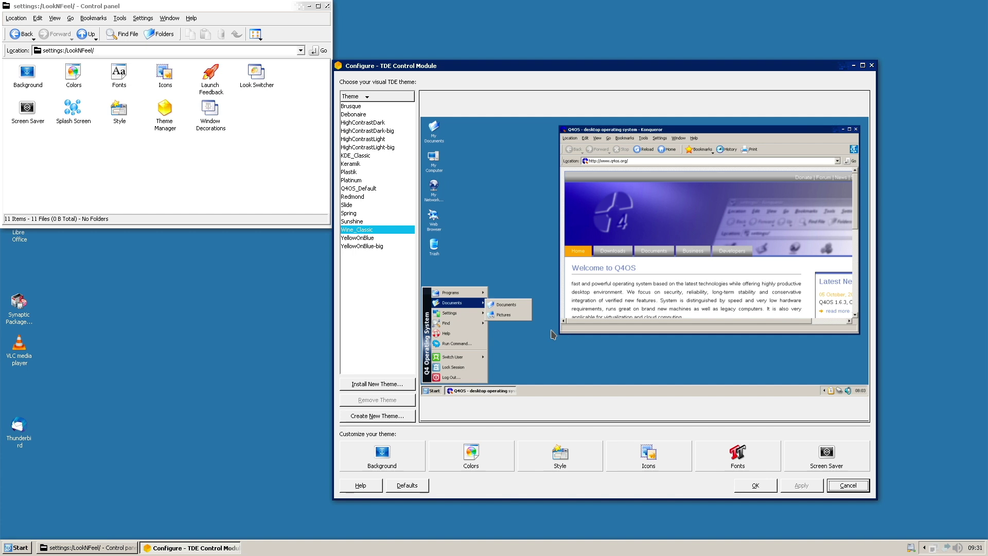
mouse_move(554, 330)
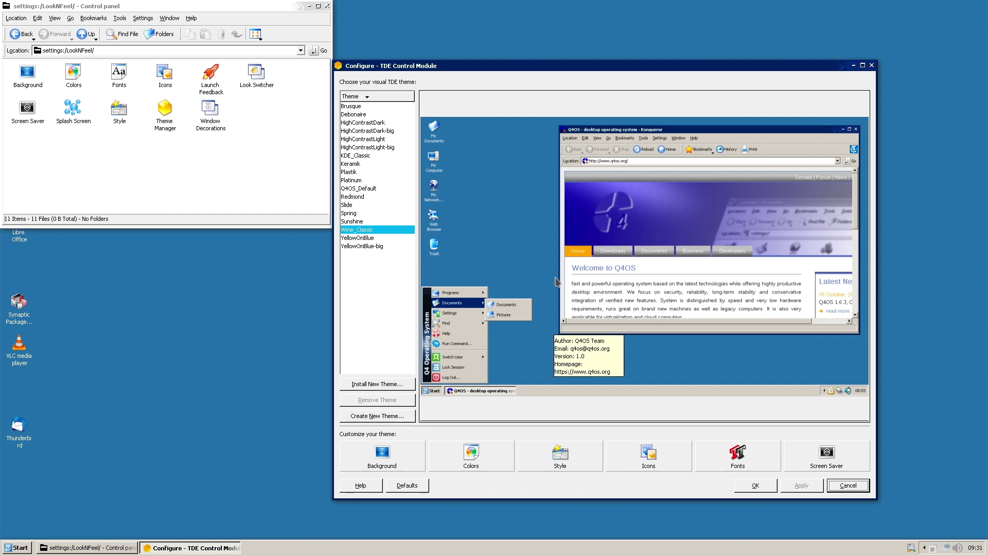
click(374, 247)
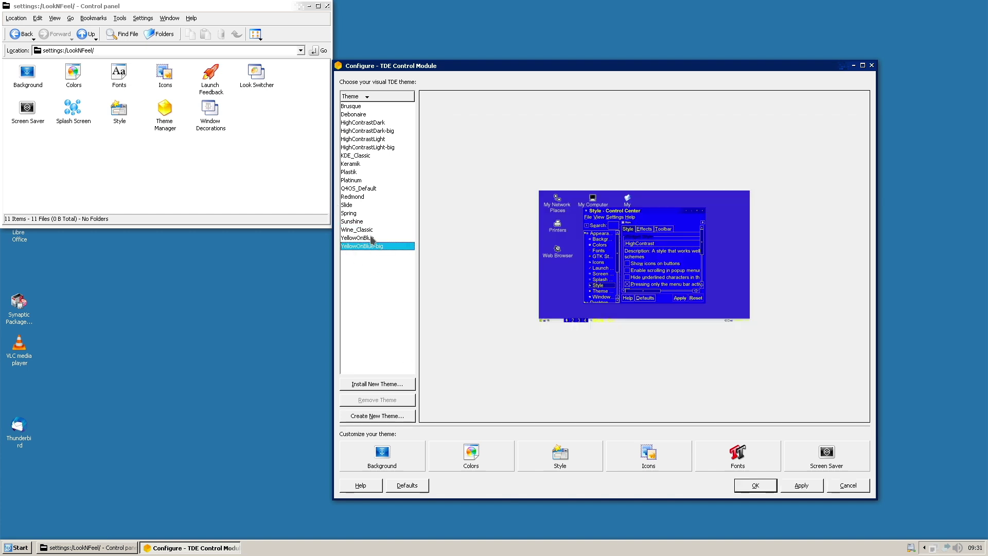
Step: Preview Plastik, Keramik and Brusque, then select and apply the Debonaire theme
click(365, 172)
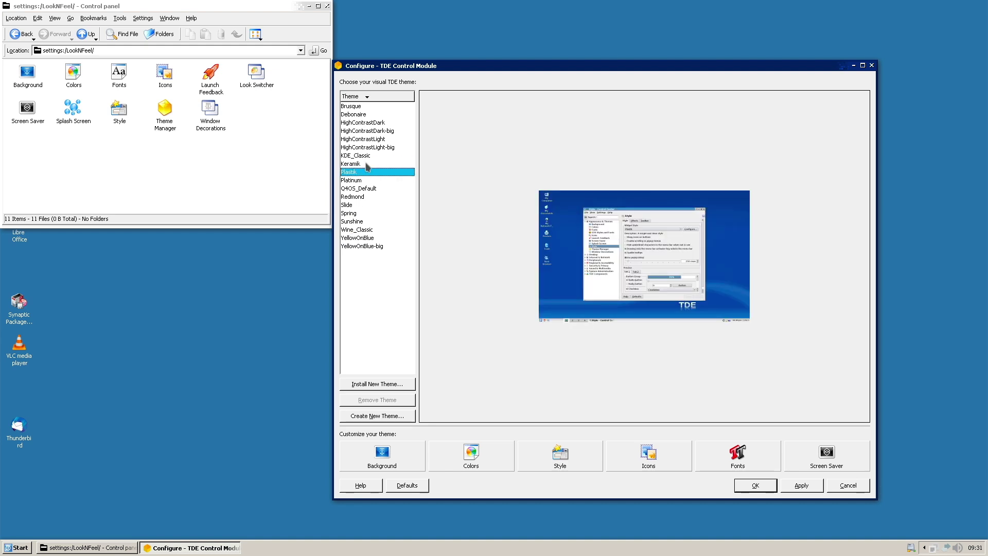
click(367, 165)
click(359, 116)
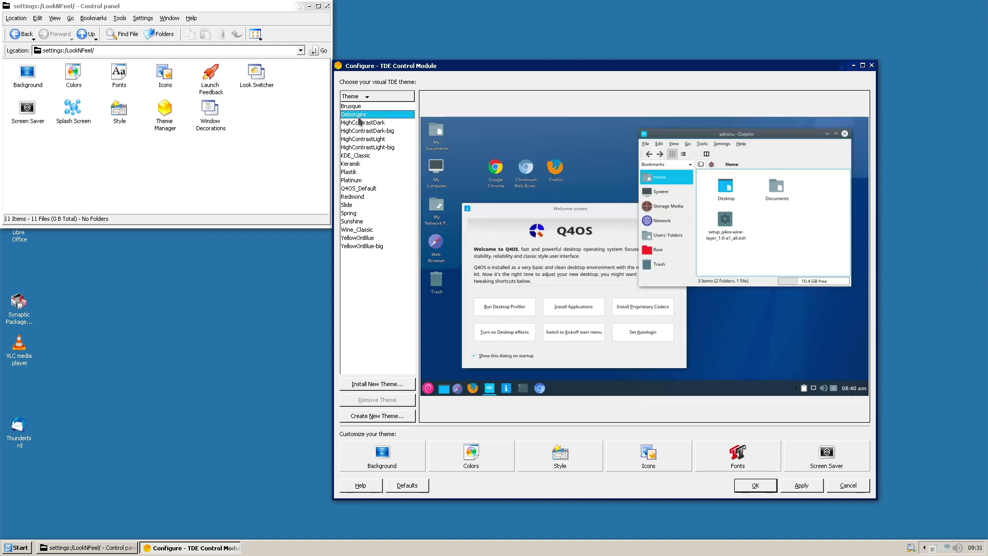
click(362, 106)
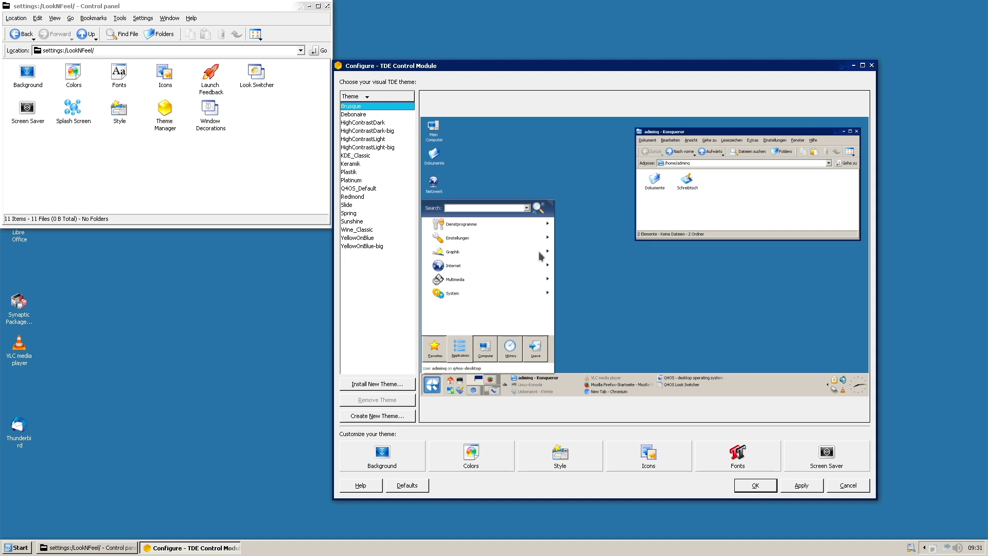
click(352, 115)
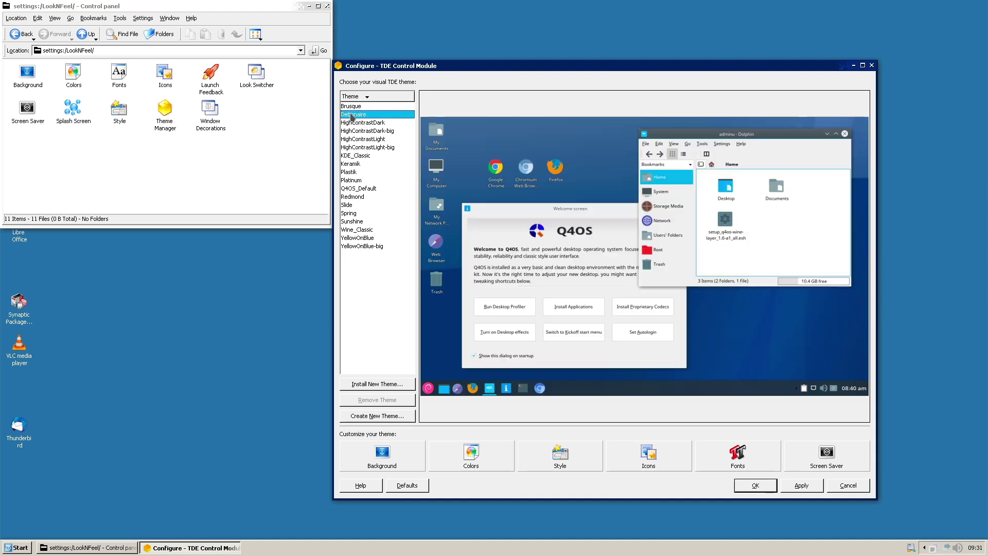
click(801, 486)
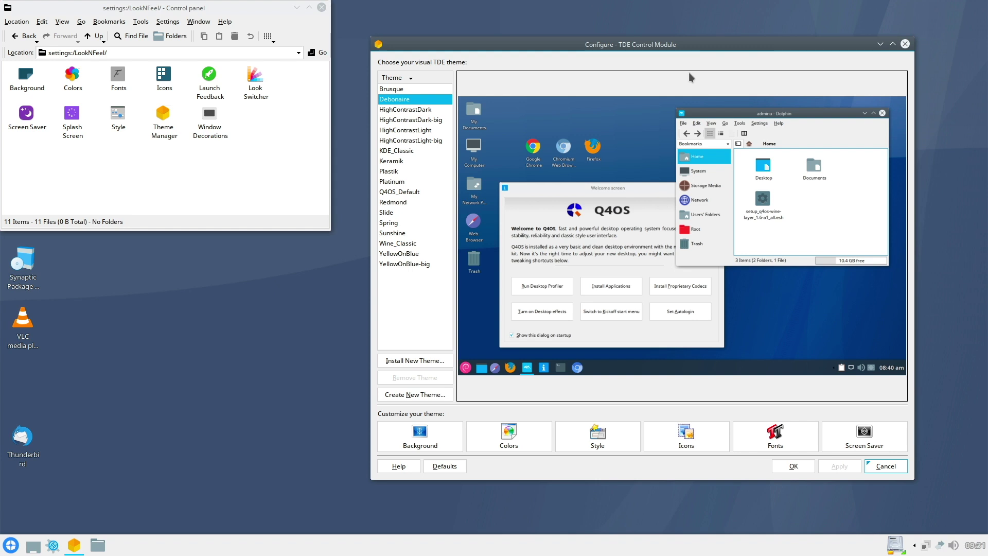
Step: Open the Q4OS Look Switcher to view its themes, then close it and the Control panel
mouse_move(689, 72)
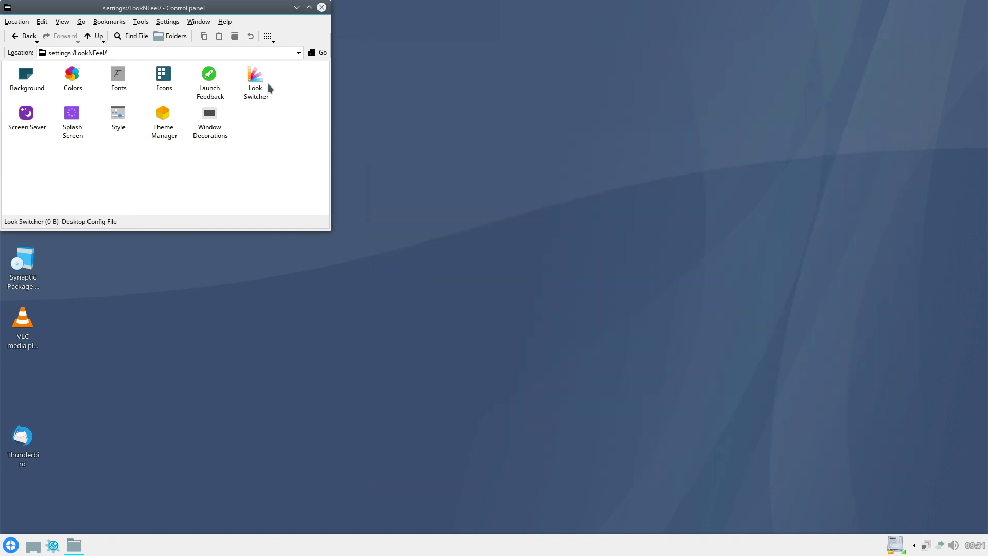
click(260, 82)
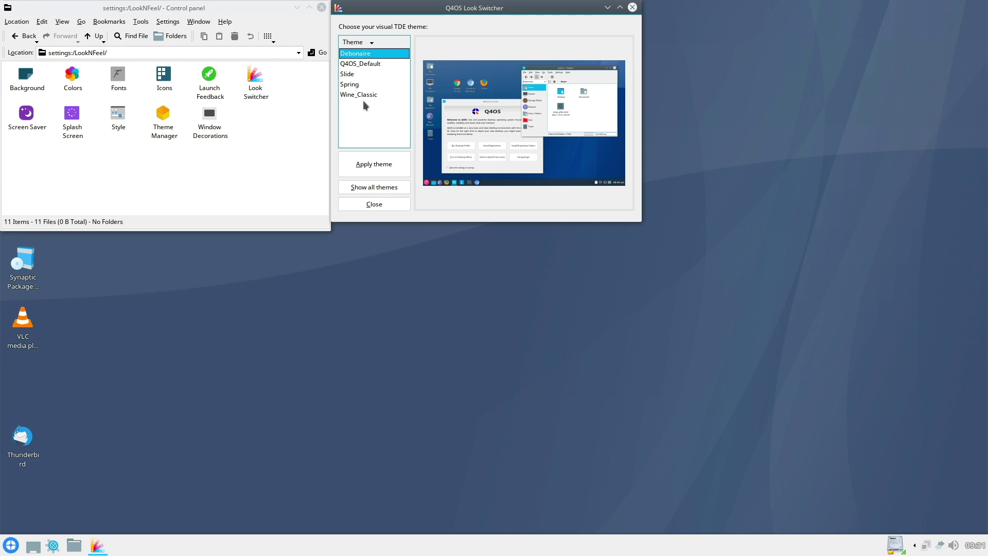
drag(539, 7, 542, 77)
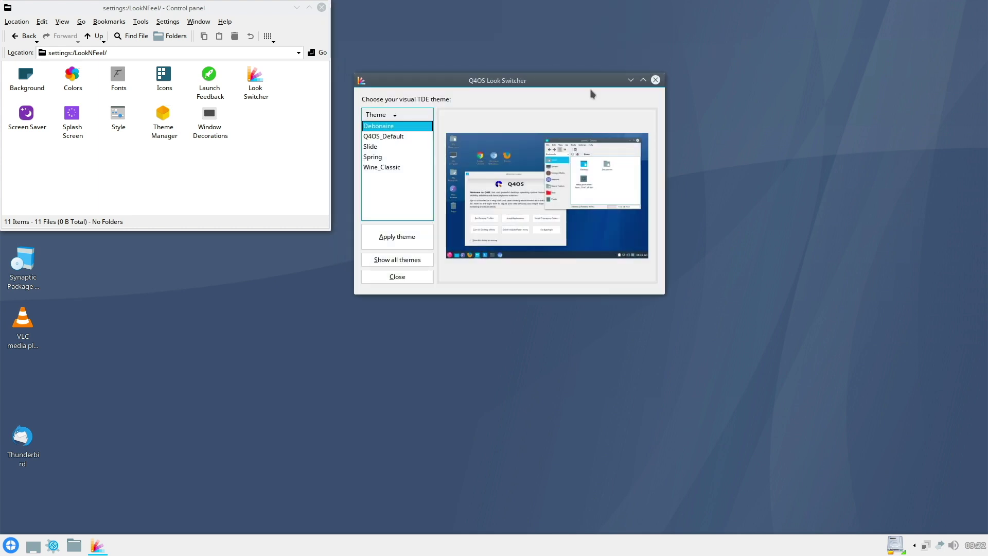
click(655, 80)
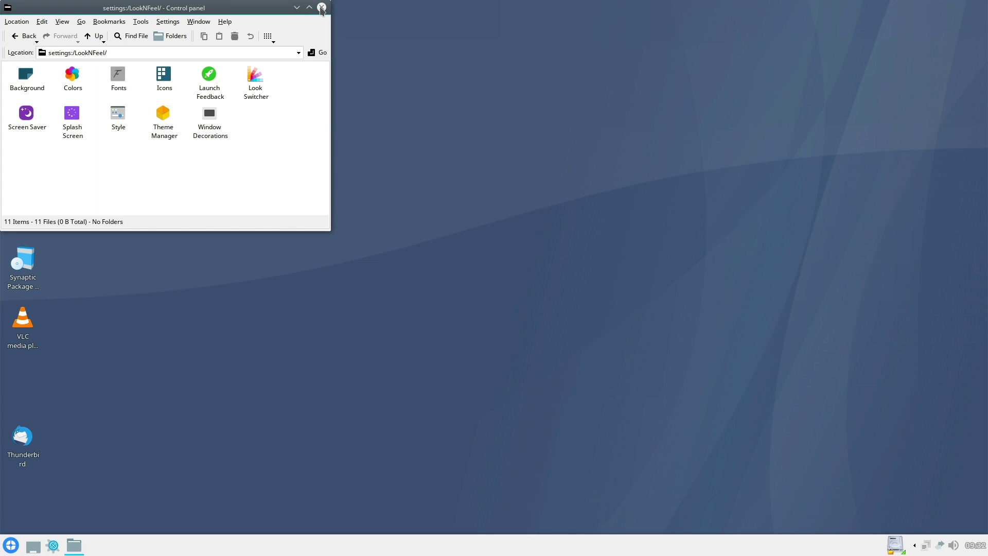
click(321, 7)
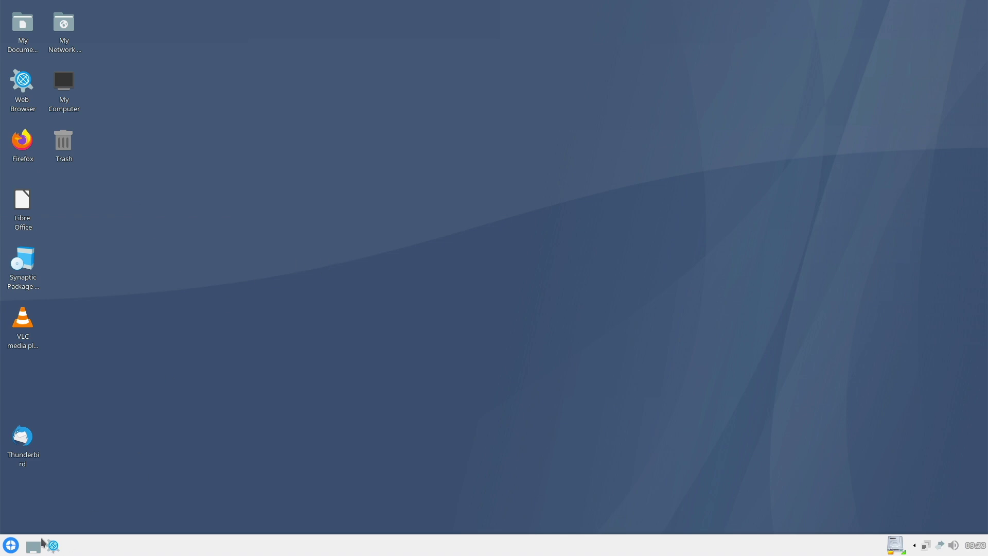
Step: Search the start menu for 'software' and launch Install Applications, the Q4OS Software Centre
click(11, 545)
text(softw)
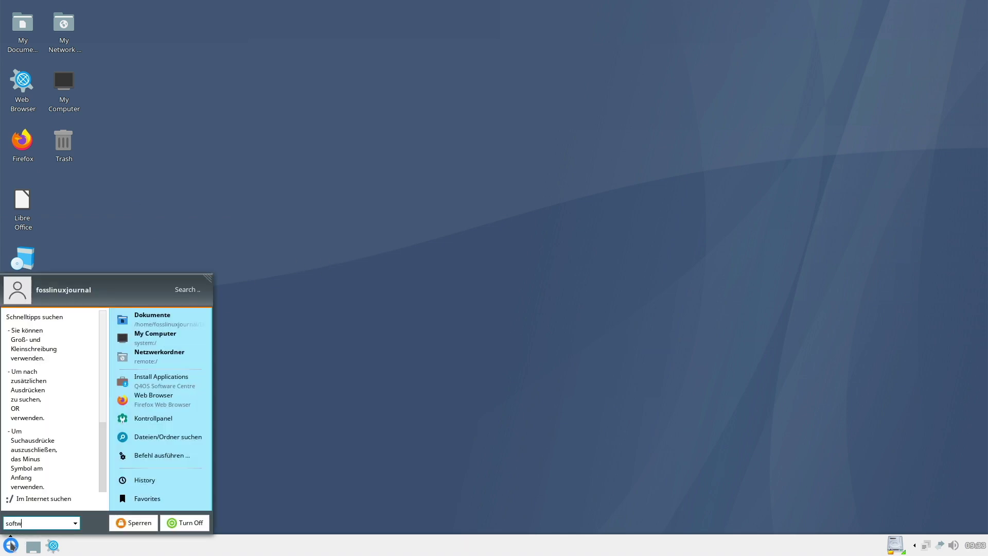
text(are)
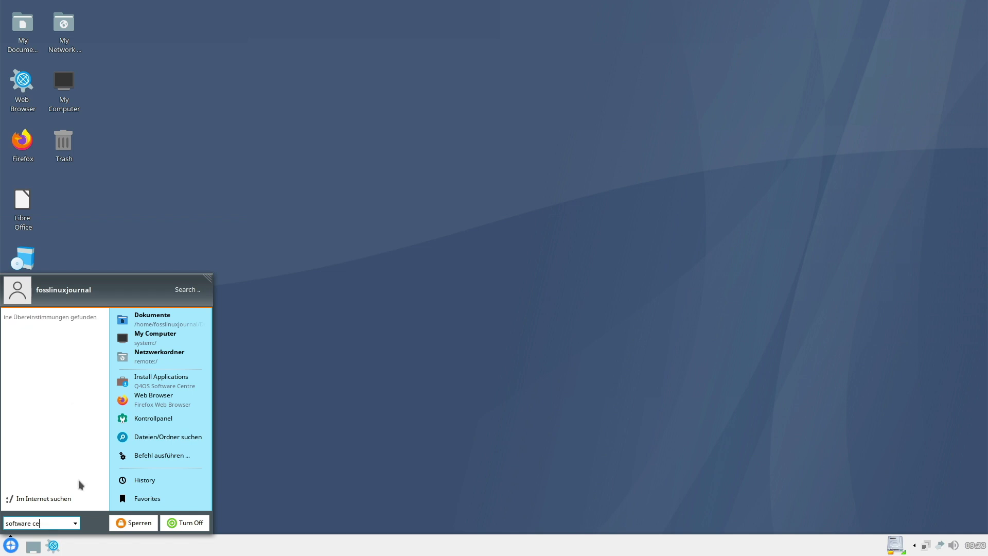
click(73, 335)
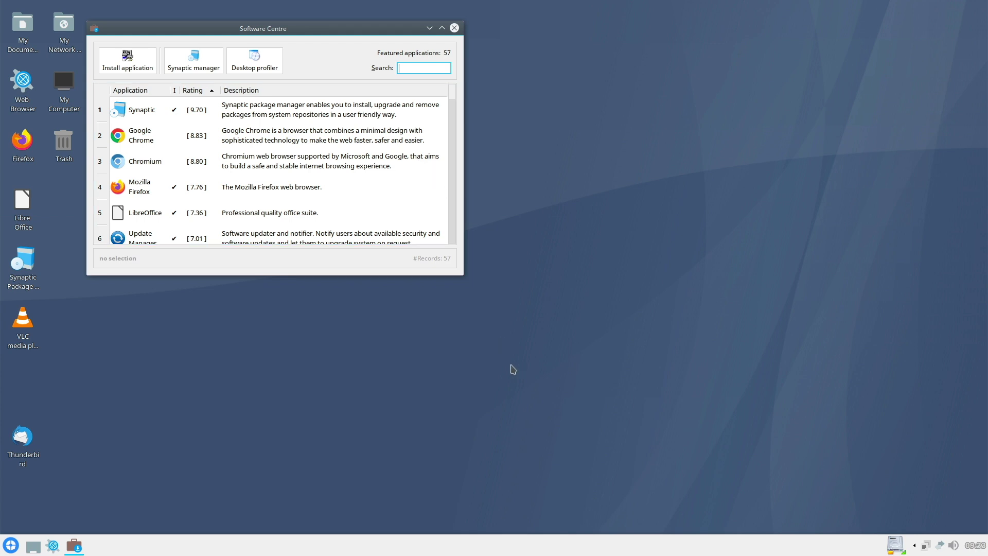
click(465, 280)
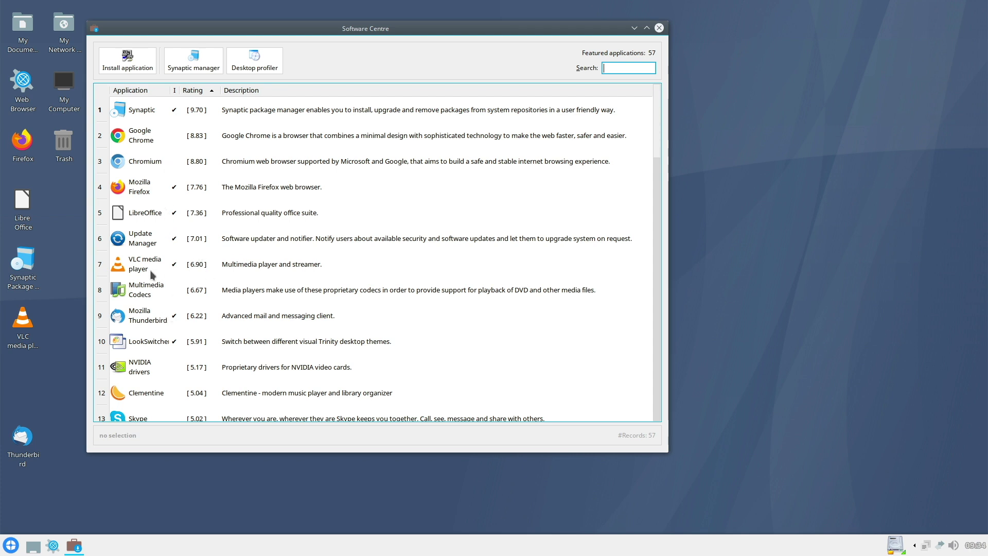
Step: Scroll the featured applications list down to Audacity and 2048-qt, entry 57
scroll(181, 315, down, 3)
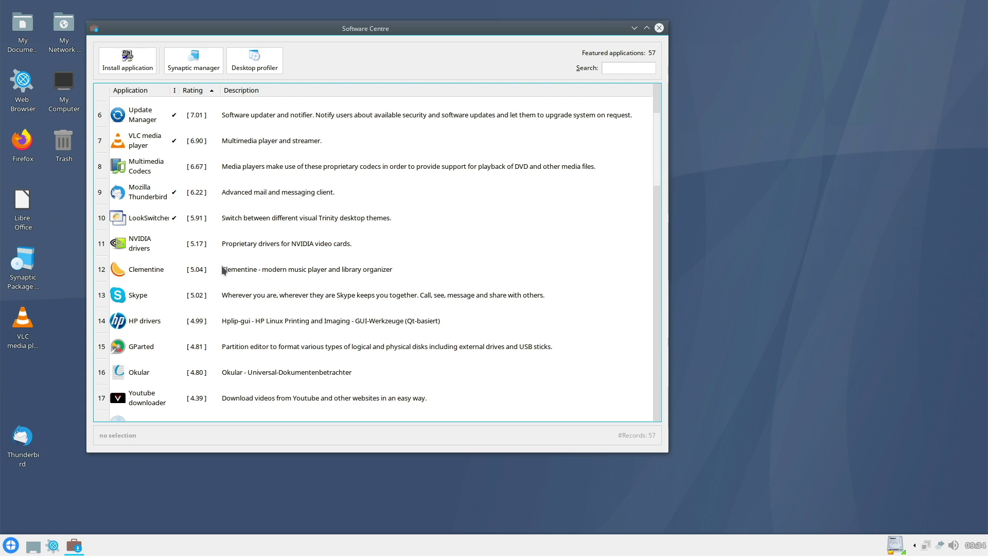
scroll(149, 251, down, 1)
scroll(225, 264, down, 4)
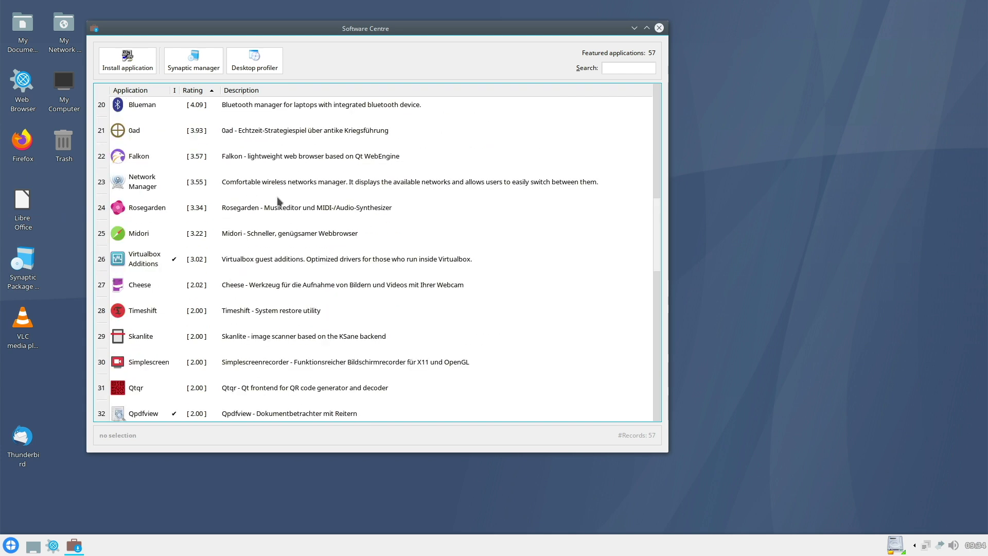
scroll(278, 200, down, 2)
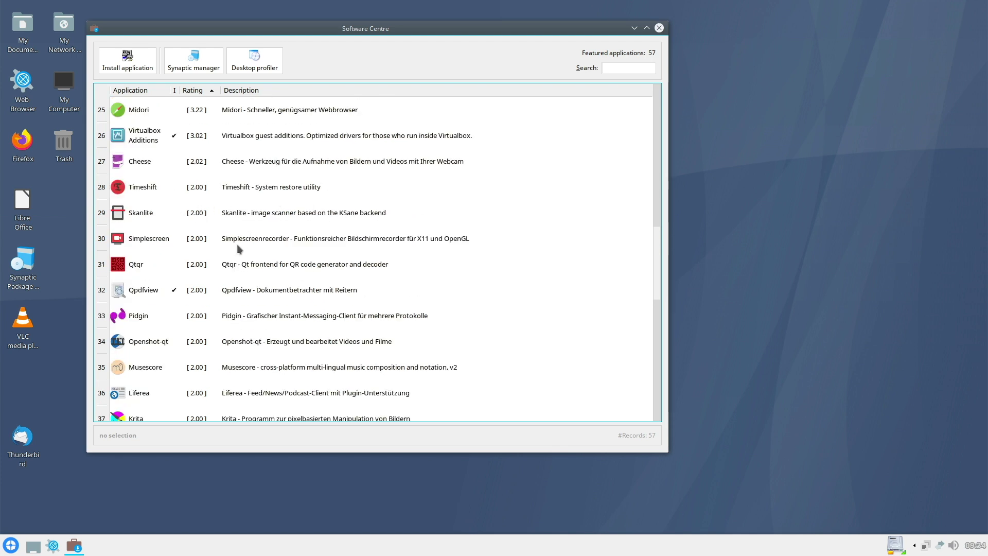
scroll(238, 249, down, 2)
scroll(269, 289, down, 3)
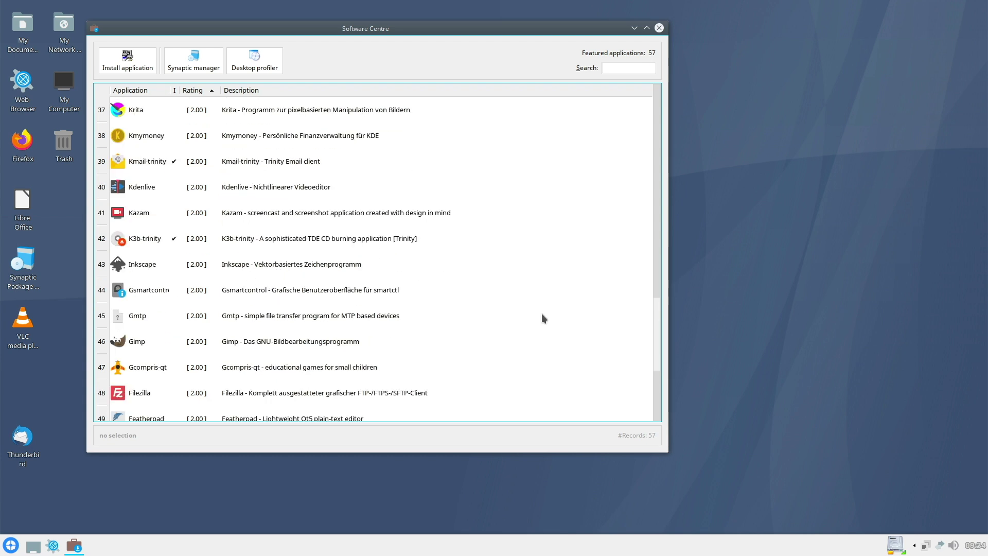
scroll(289, 278, down, 2)
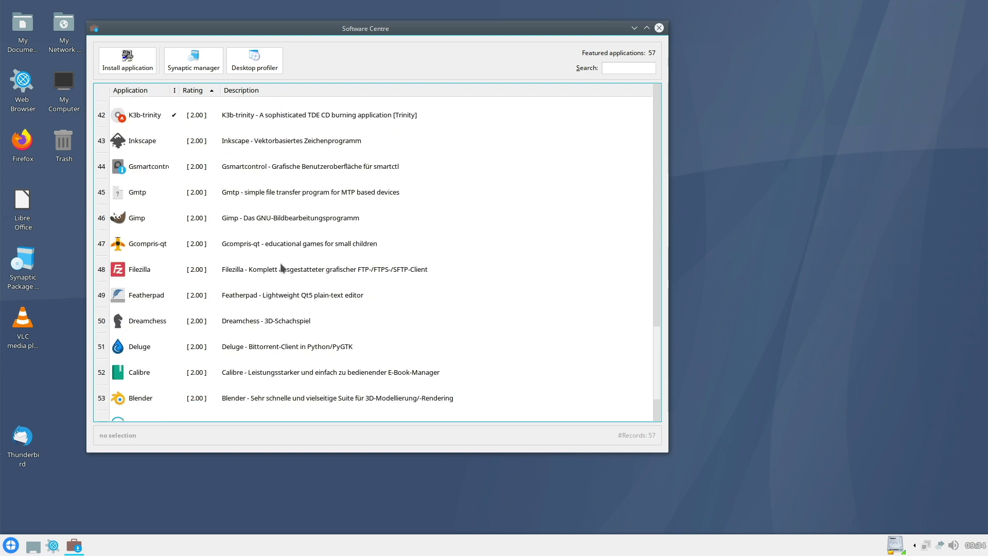
scroll(281, 270, down, 1)
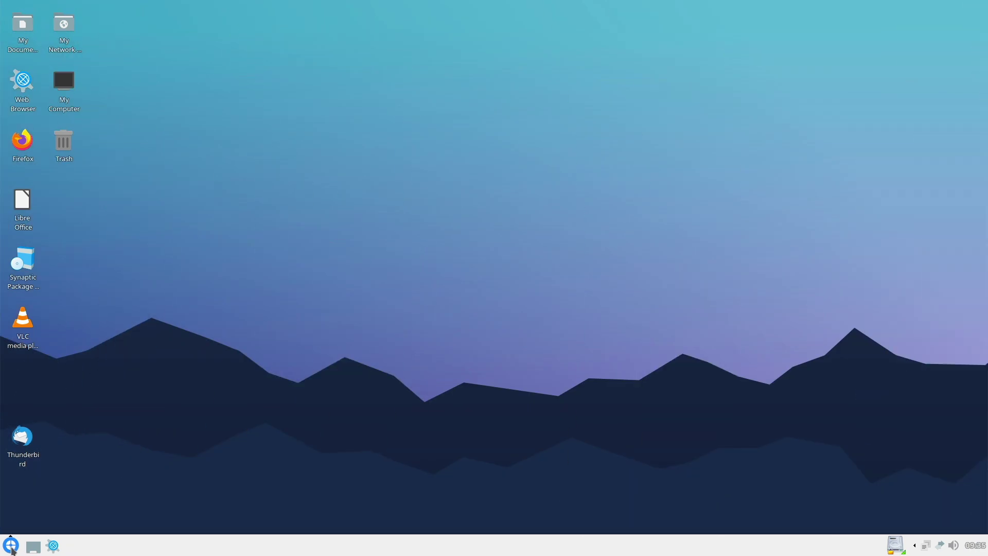
Step: Open the start menu and drag its top-right grip to make it wider and taller
click(10, 544)
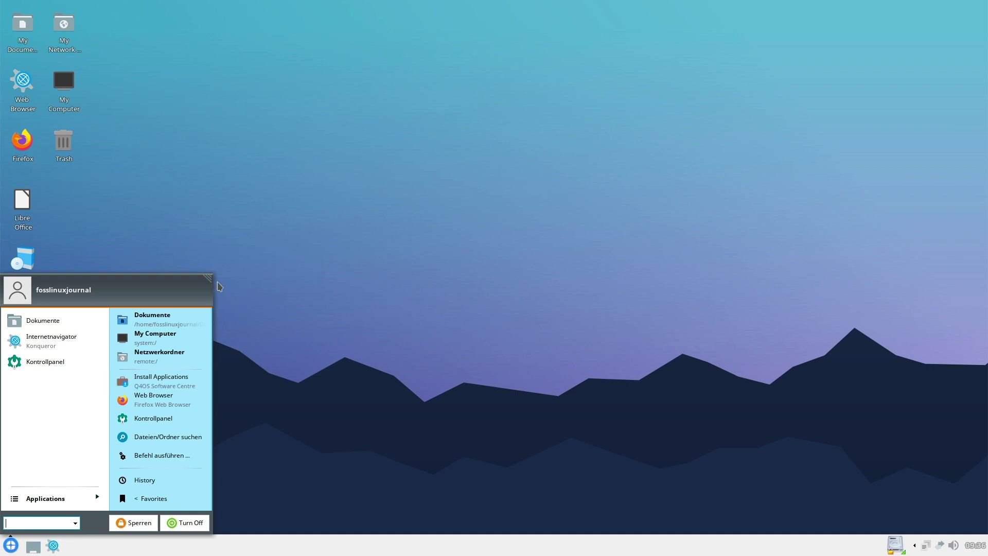
drag(210, 278, 337, 249)
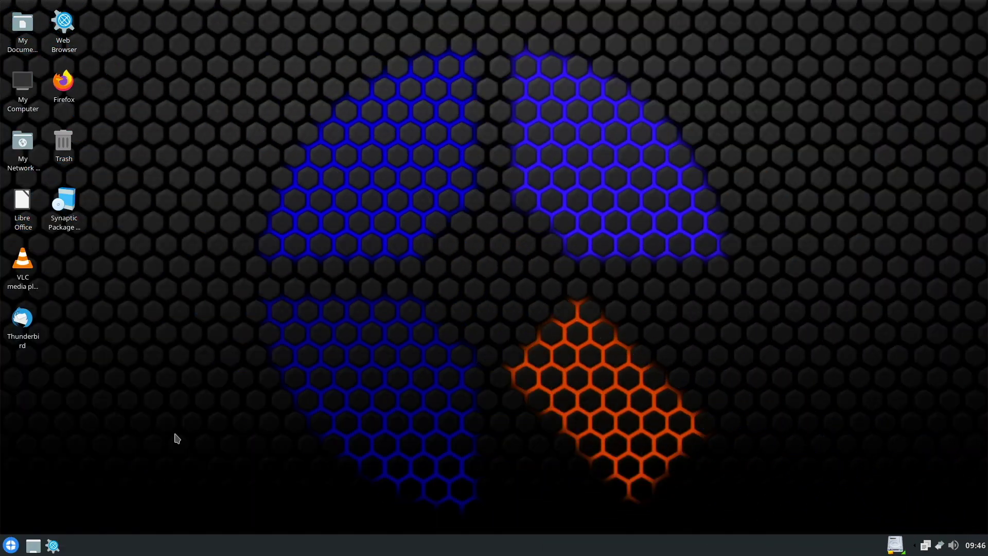
Step: Open the panel settings from the Control panel's Desktop settings group
click(11, 544)
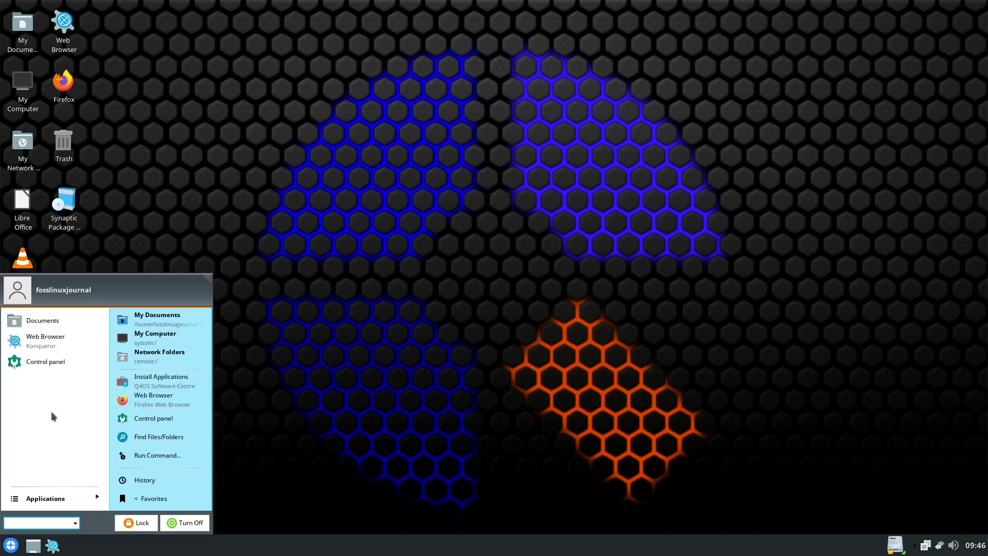
click(54, 363)
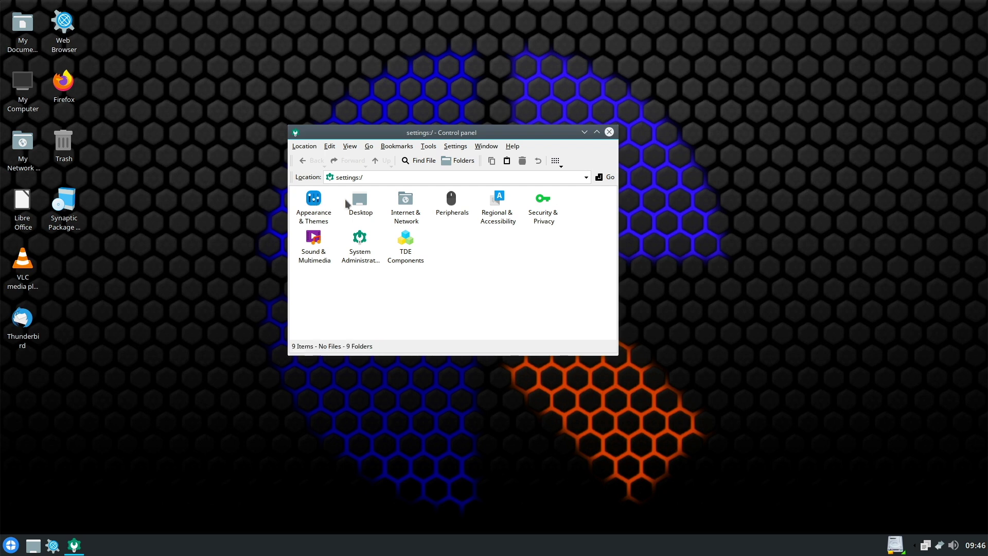
click(350, 204)
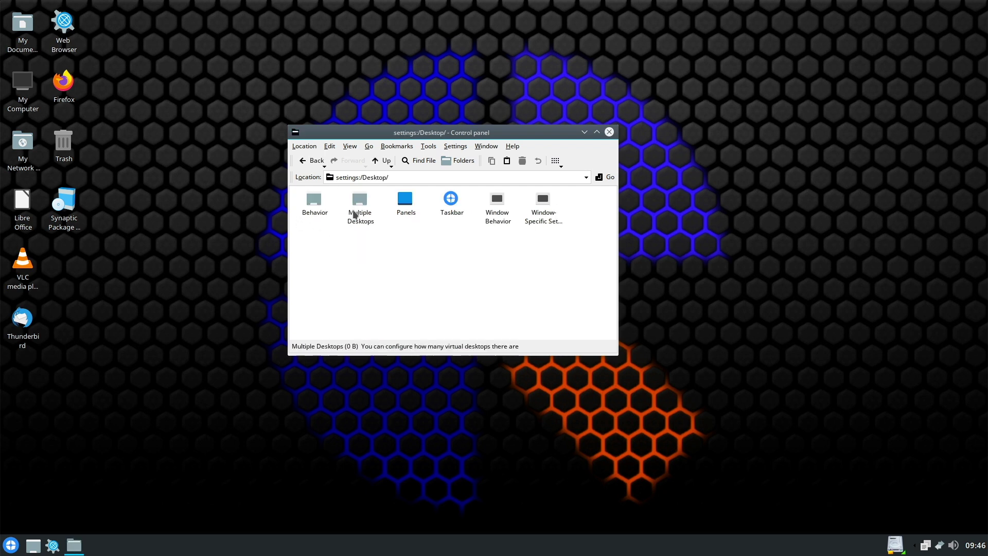
click(406, 206)
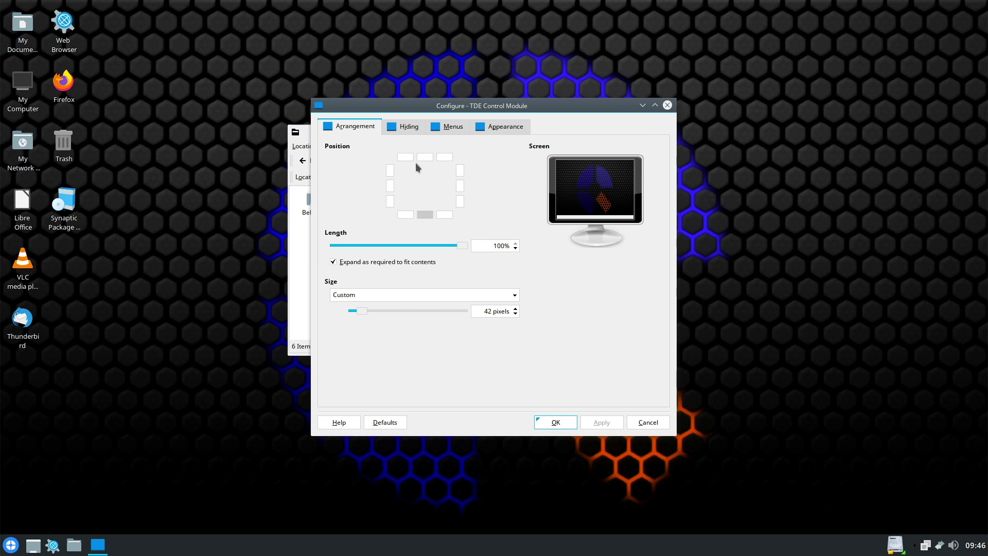
Step: Try the left-edge and lower-left panel positions, then settle on bottom centre
click(390, 185)
click(599, 423)
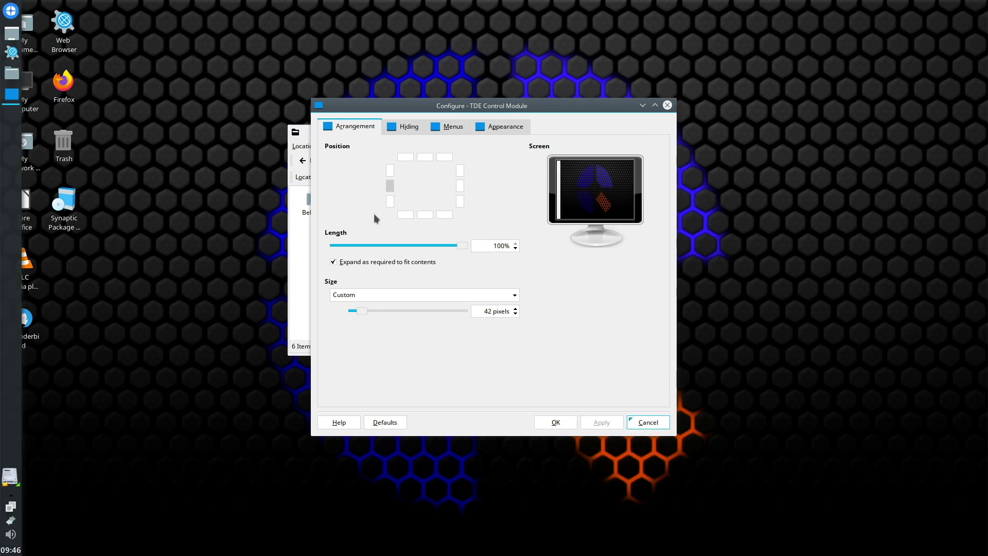
click(390, 201)
click(597, 422)
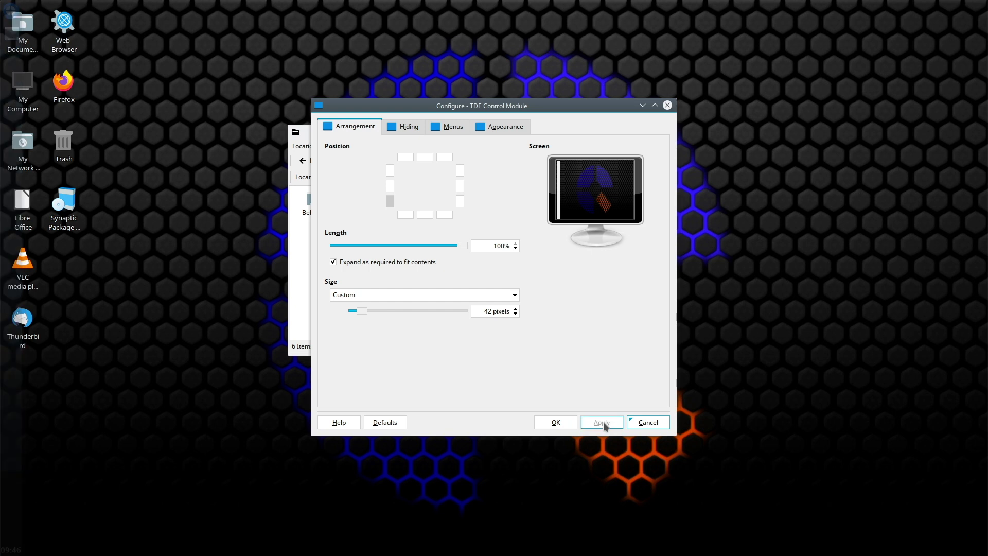
click(431, 215)
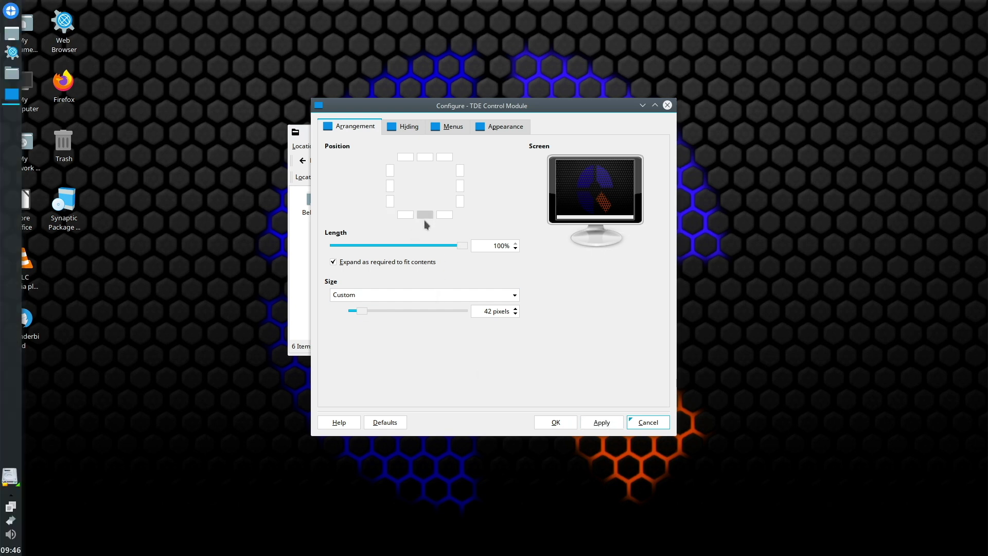
click(599, 423)
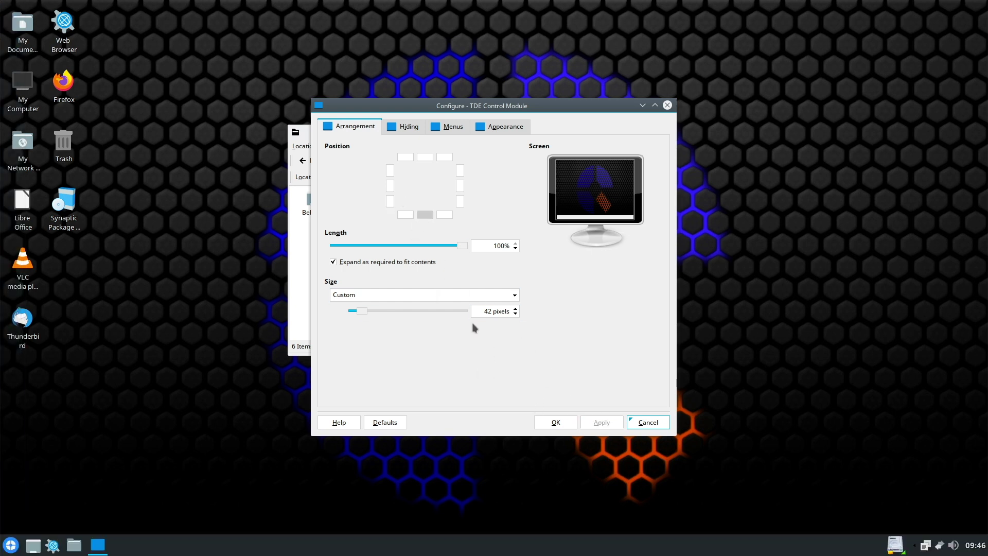
Step: Shorten the panel to 80% length, then restore it to 100%
click(394, 246)
click(404, 247)
click(601, 423)
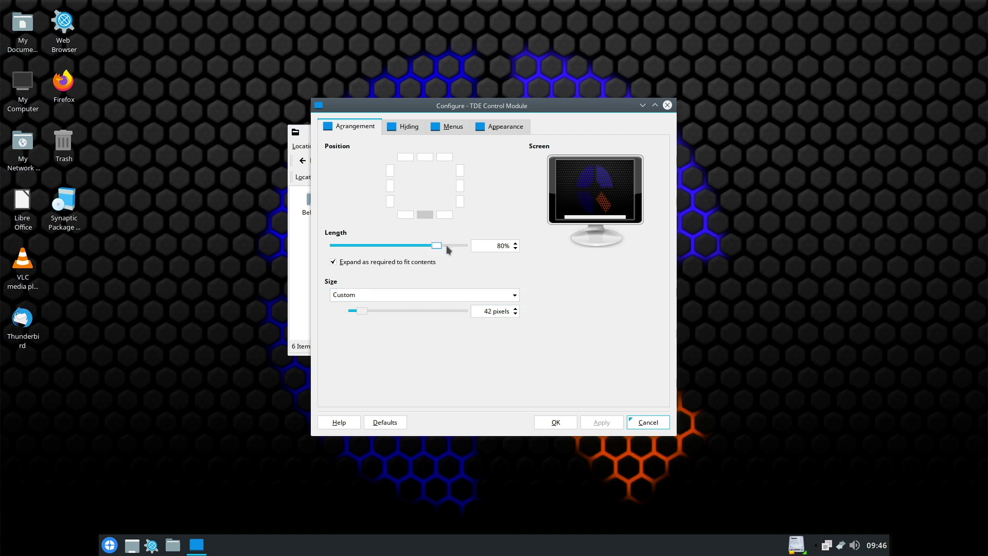
drag(437, 246, 465, 246)
click(610, 425)
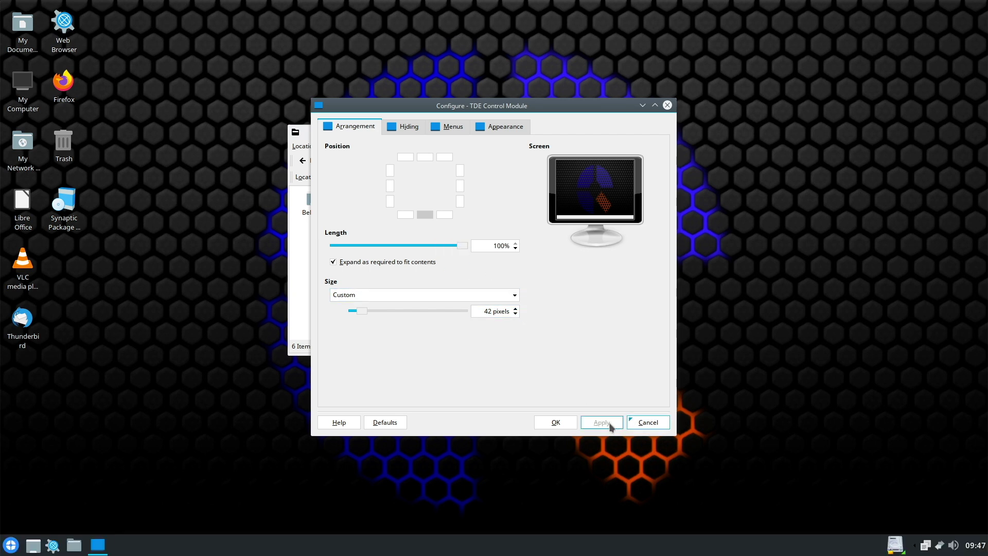
Step: Browse the panel's appearance, menu and hiding tabs, then close the panel settings
click(496, 124)
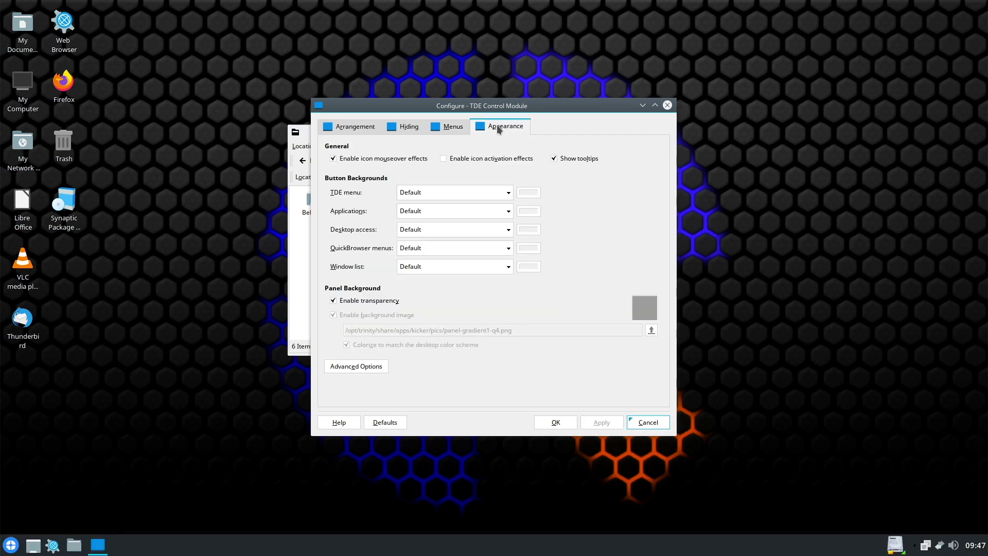
click(450, 128)
click(406, 128)
click(350, 126)
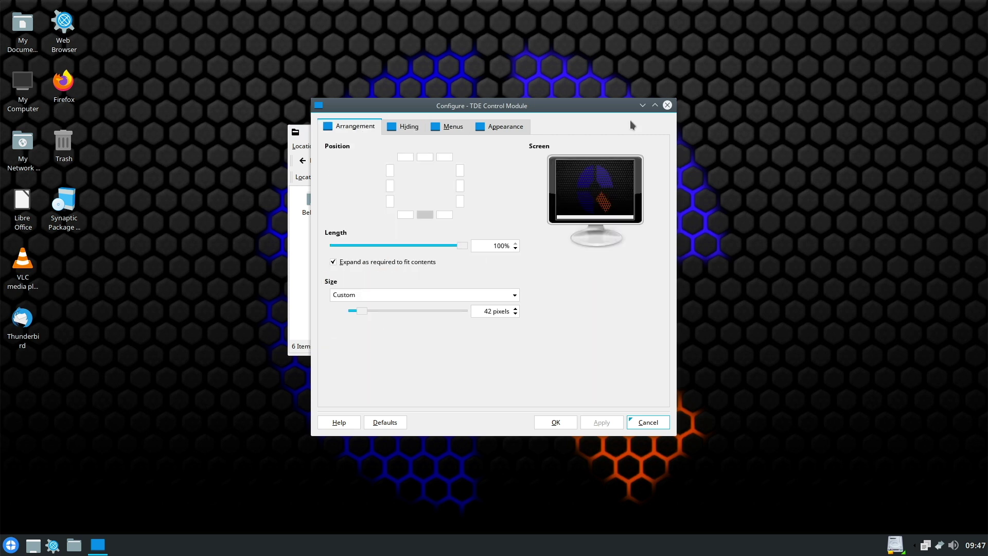
click(668, 105)
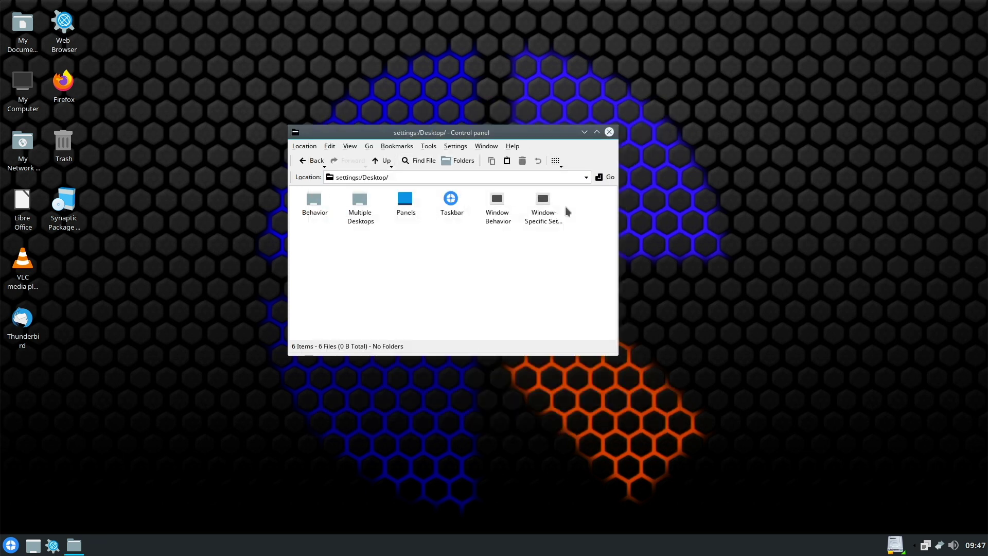
Step: In Appearance & Themes, review the Colors, Icons and Style modules
click(312, 161)
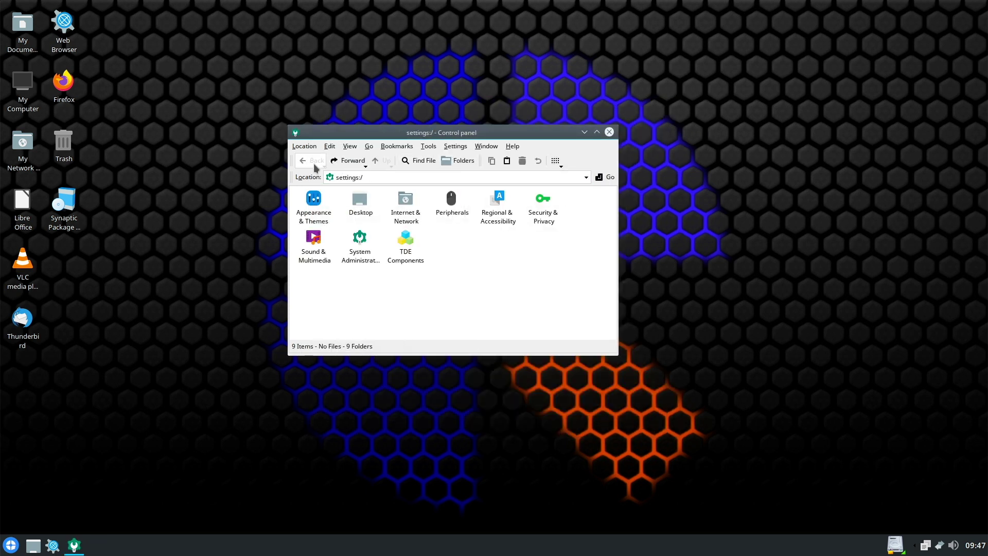
click(315, 204)
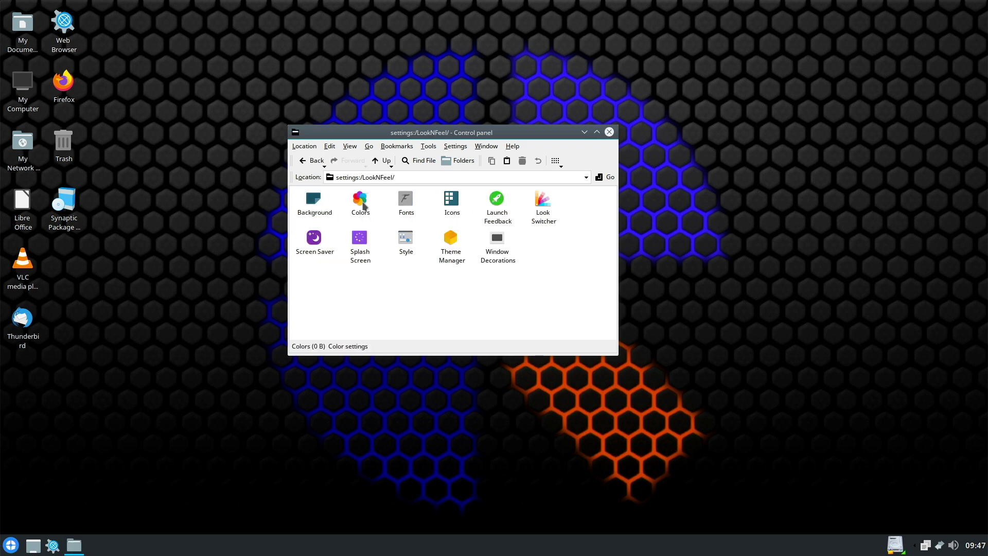
click(361, 203)
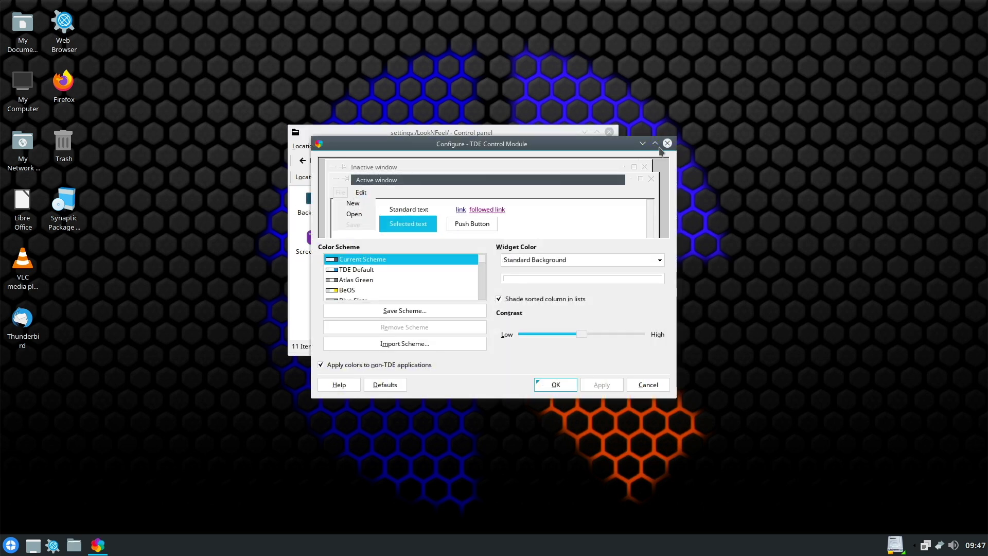
click(666, 144)
click(450, 202)
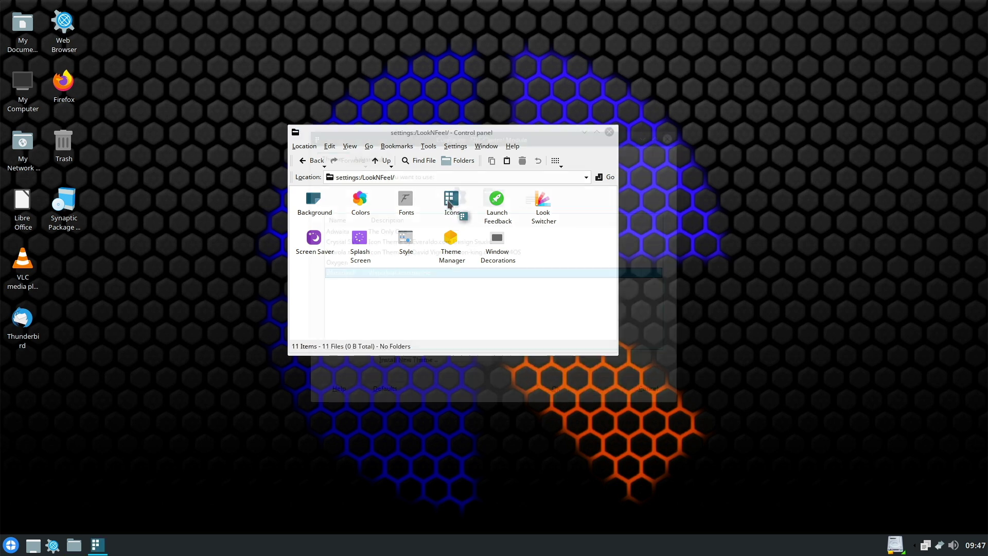
click(668, 140)
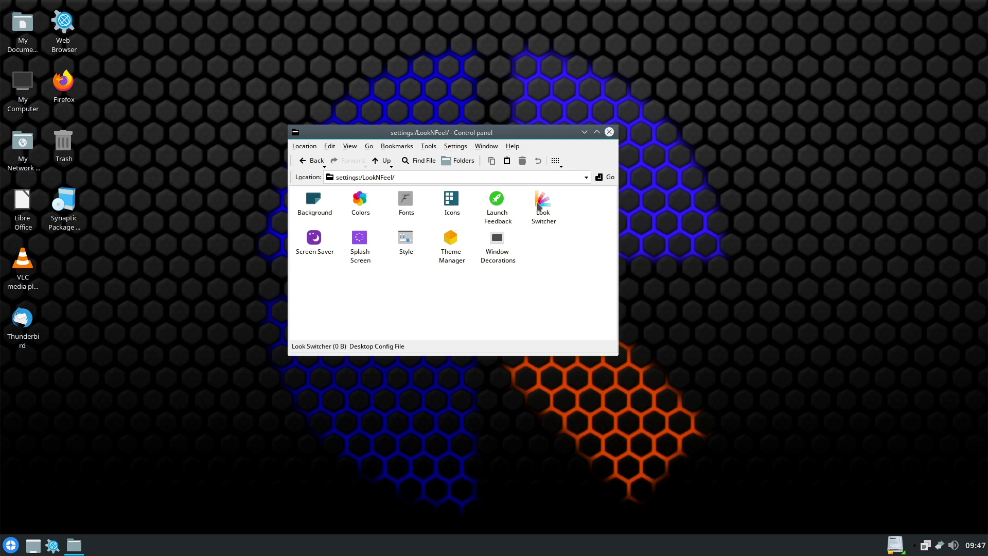
click(406, 240)
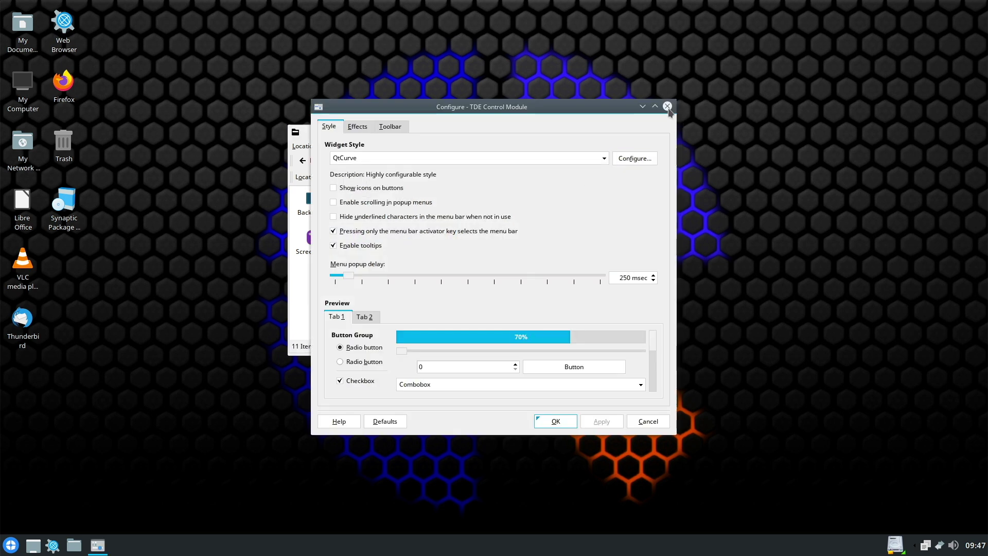
click(668, 107)
Step: Preview Infadel #2, MenschMaschine and Model decorations, keep Brise-TDE-v4, then open Security & Privacy
click(497, 236)
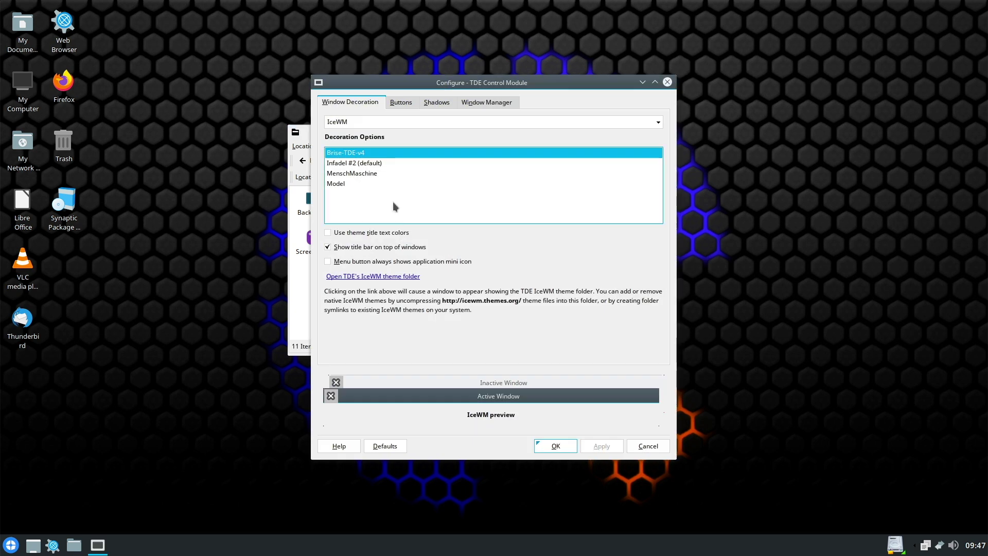
click(384, 163)
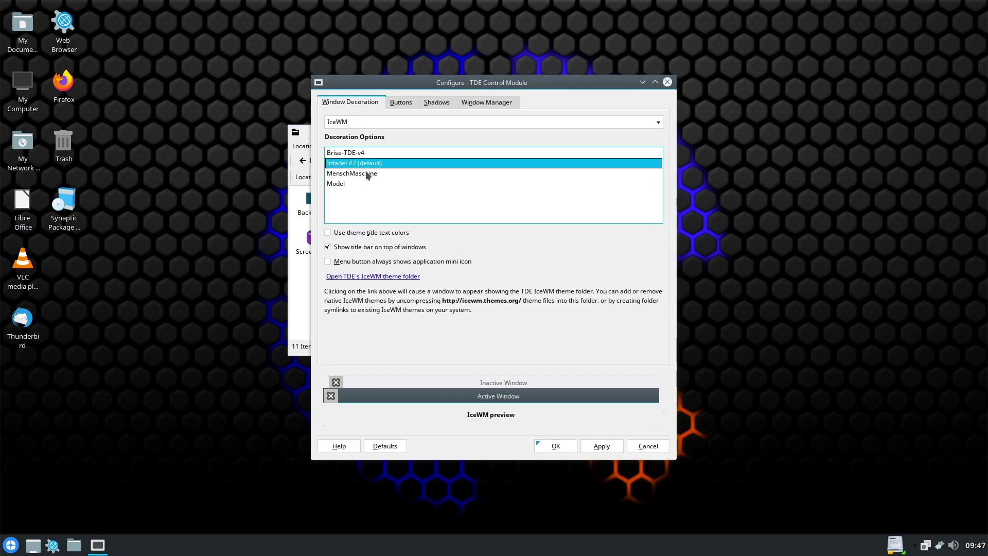
click(367, 175)
click(358, 184)
click(361, 155)
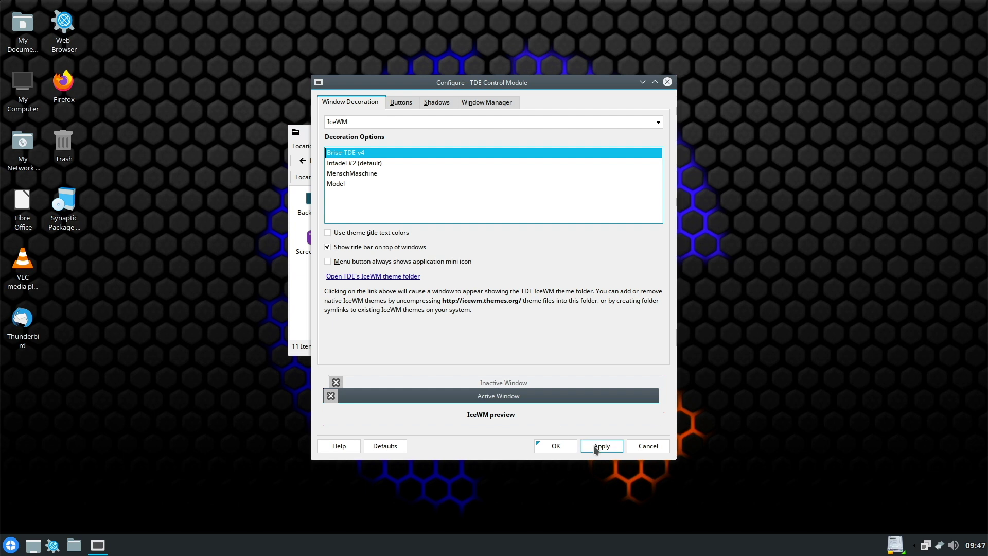
click(648, 446)
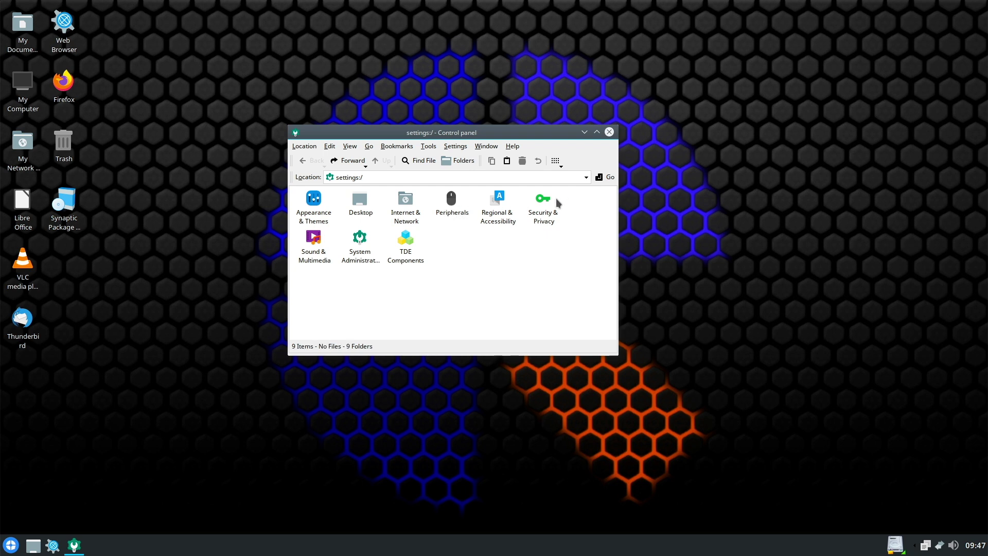
click(543, 201)
Step: Check the TDE Wallet preferences and access control list
click(449, 203)
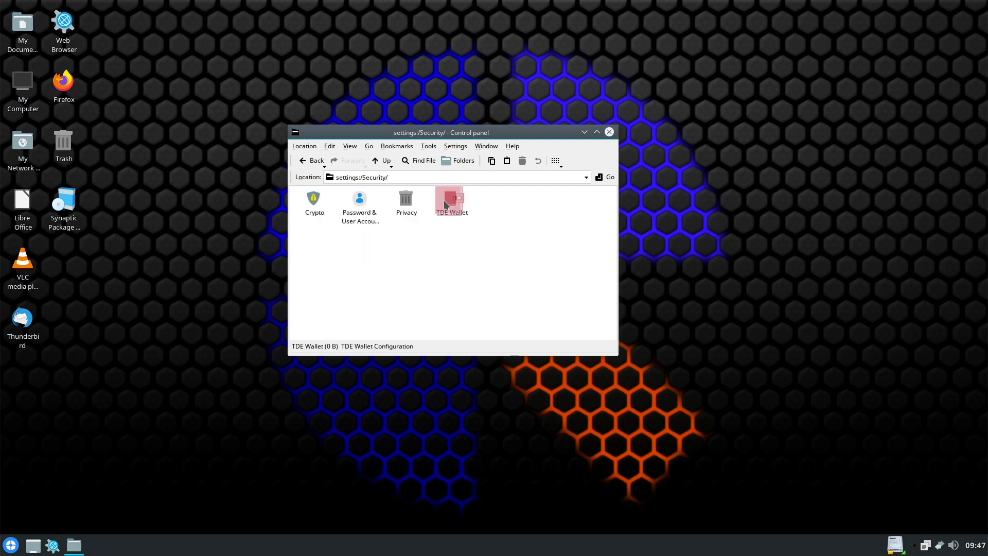
click(409, 162)
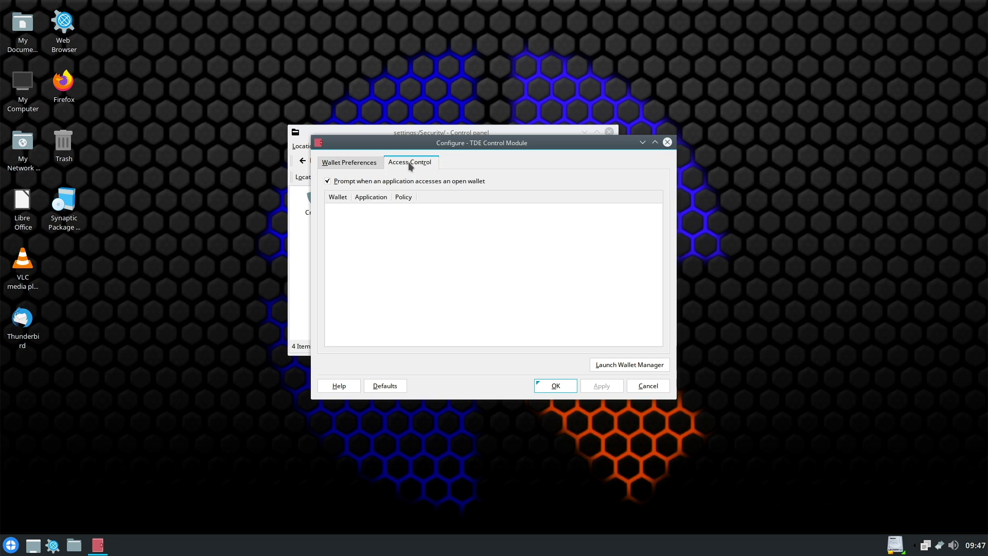
click(349, 161)
click(667, 143)
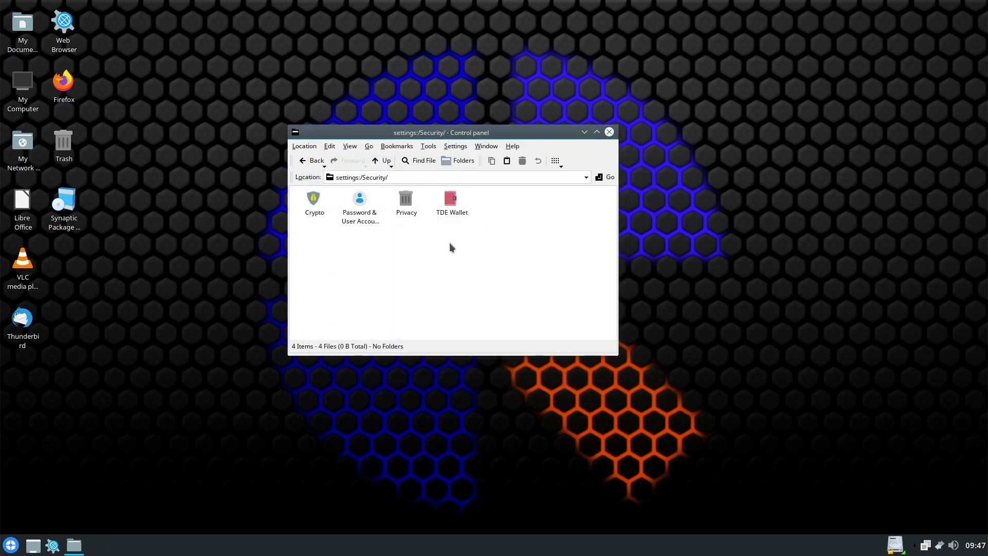
Step: Look through the Privacy settings and close them without changes
click(406, 199)
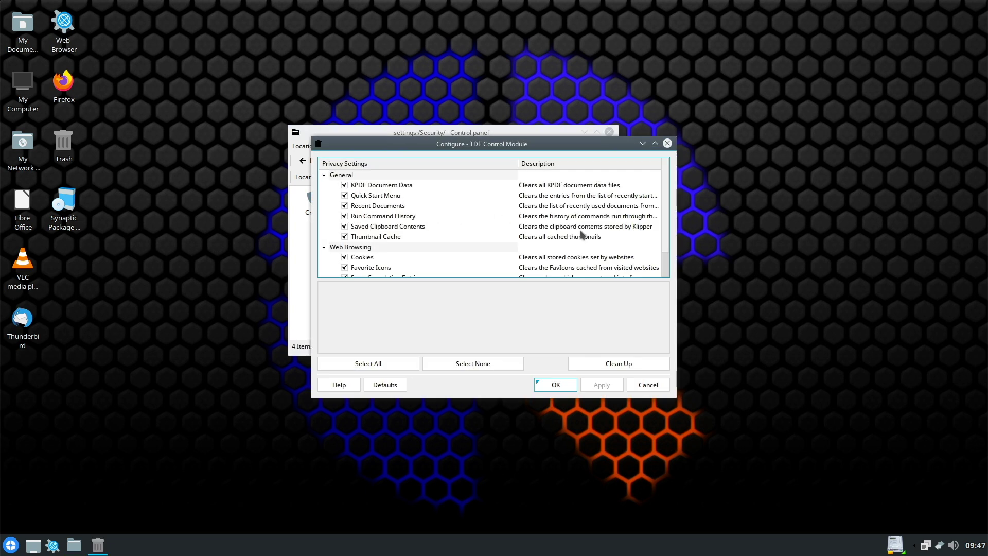
scroll(582, 234, down, 1)
scroll(581, 235, up, 1)
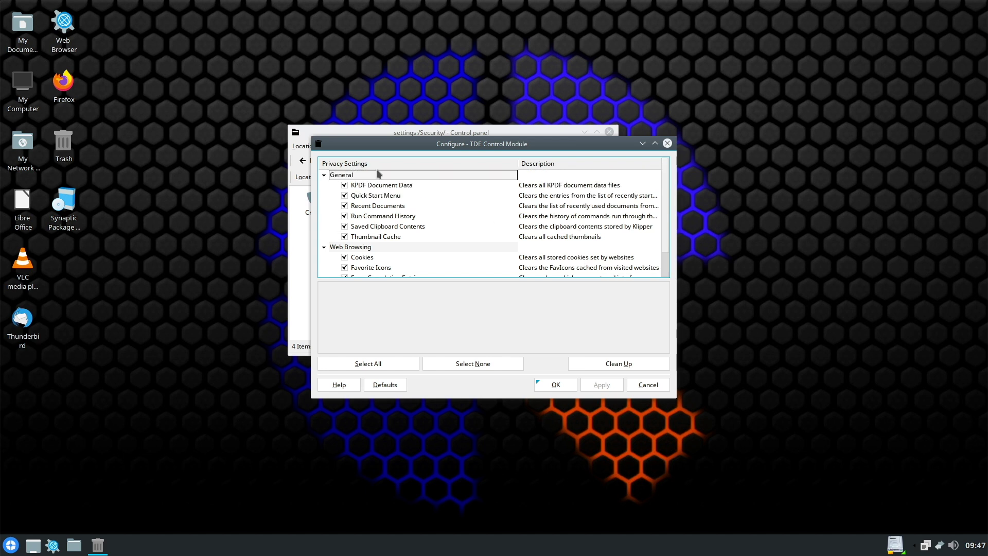
click(647, 385)
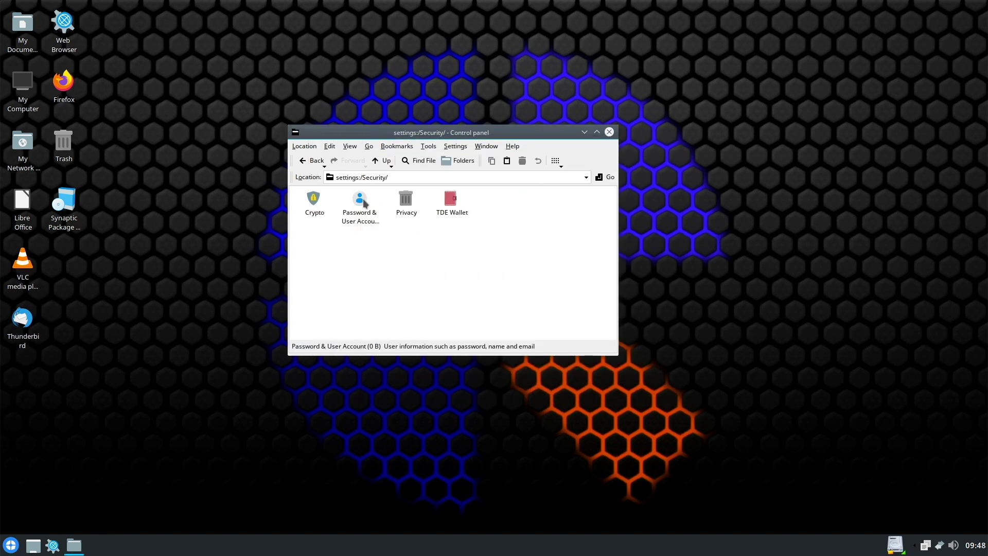
Step: Check the Crypto SSL settings, then go back and open System Administration
click(318, 201)
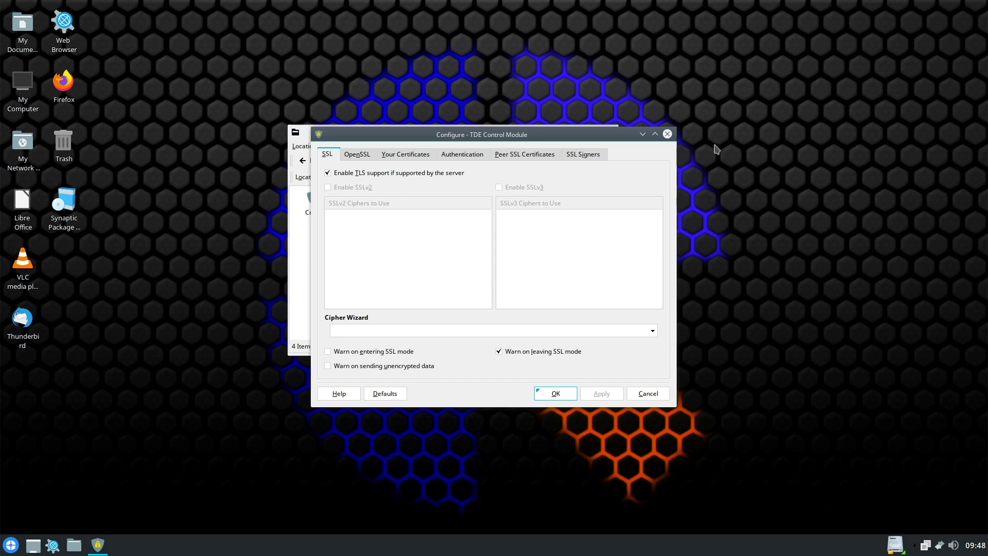
click(667, 134)
click(311, 161)
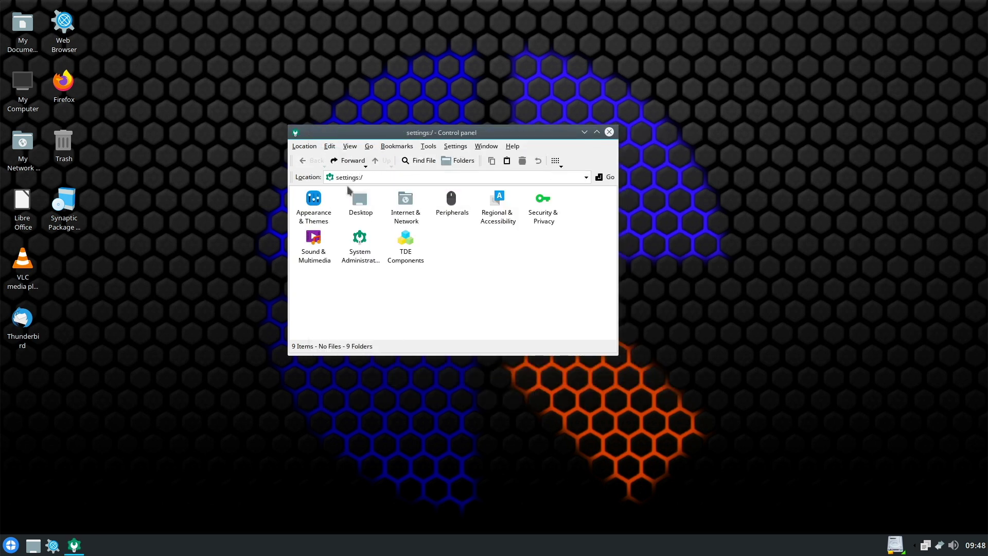
click(361, 240)
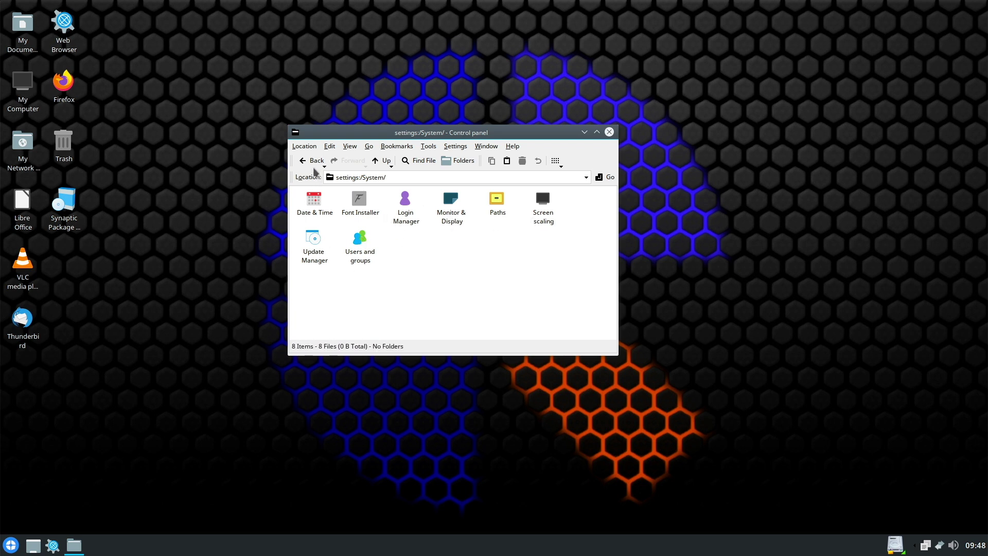
Step: Open TDE Components and review the Autostart Manager and Default Applications modules
click(306, 163)
click(405, 242)
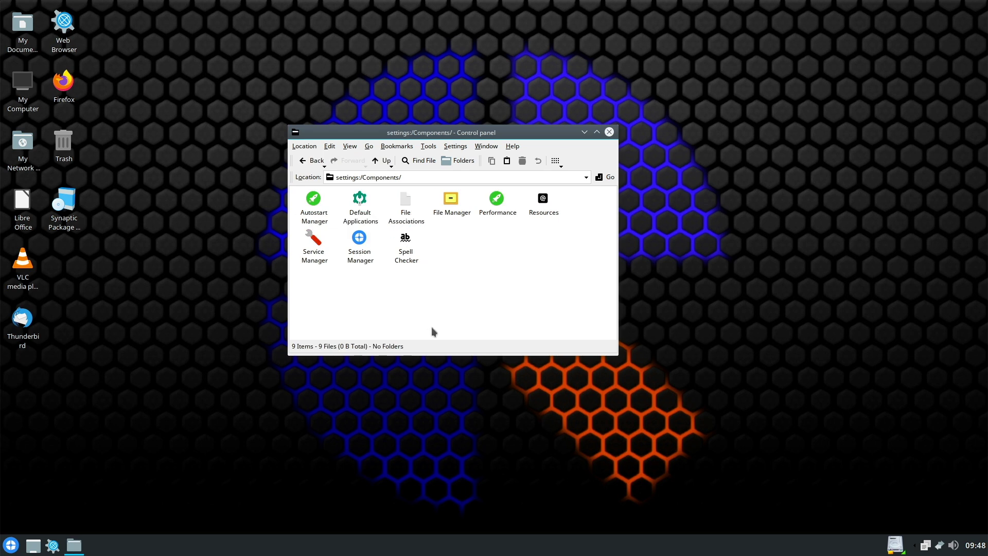
click(315, 198)
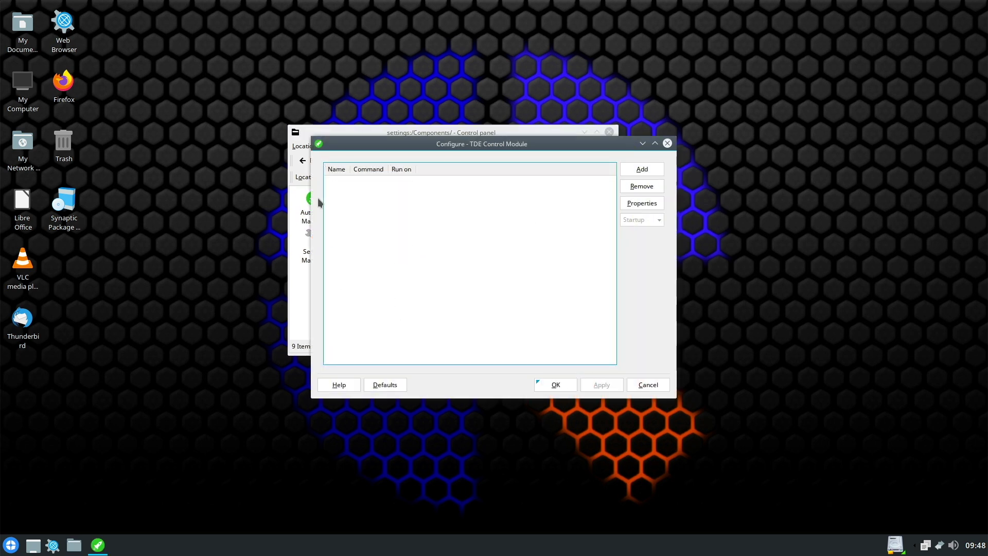
click(666, 144)
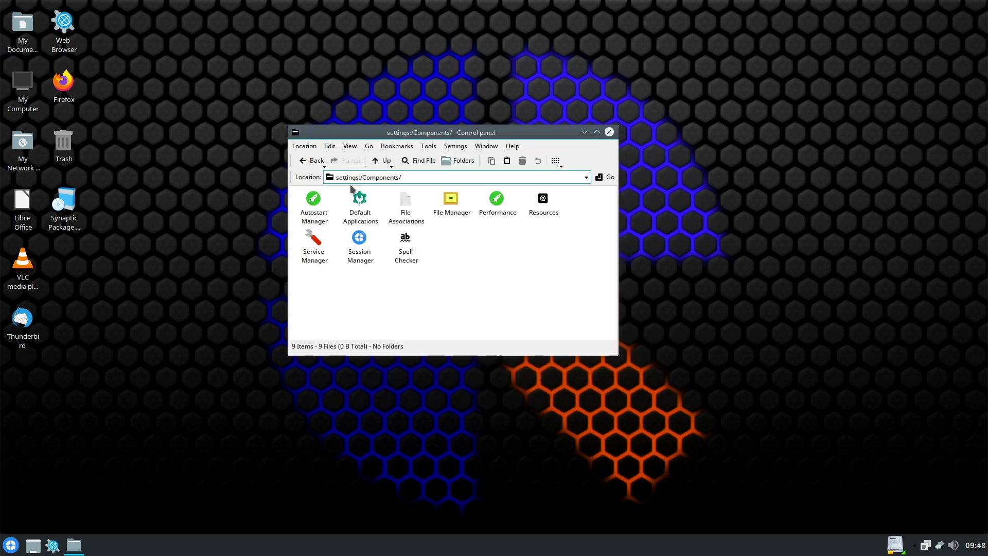
click(362, 209)
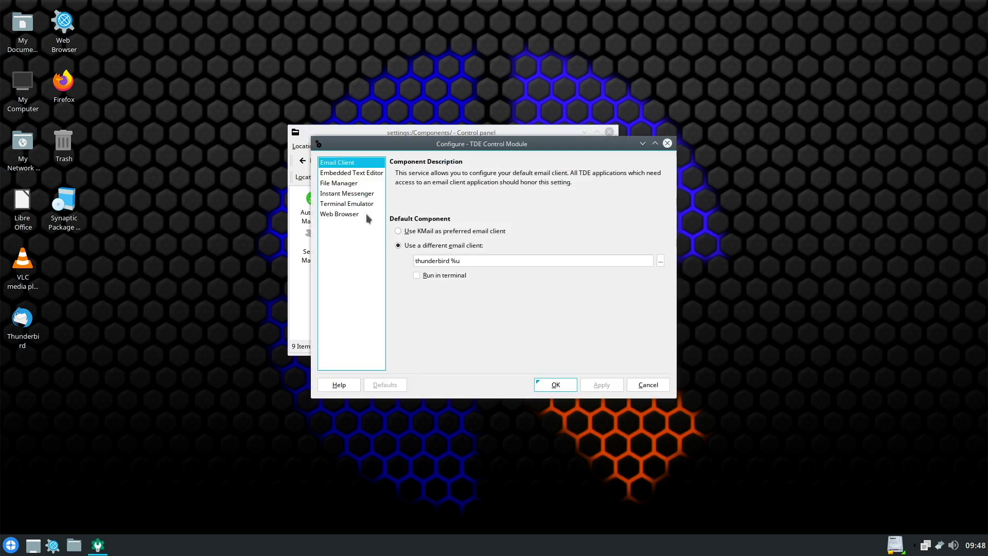
click(666, 143)
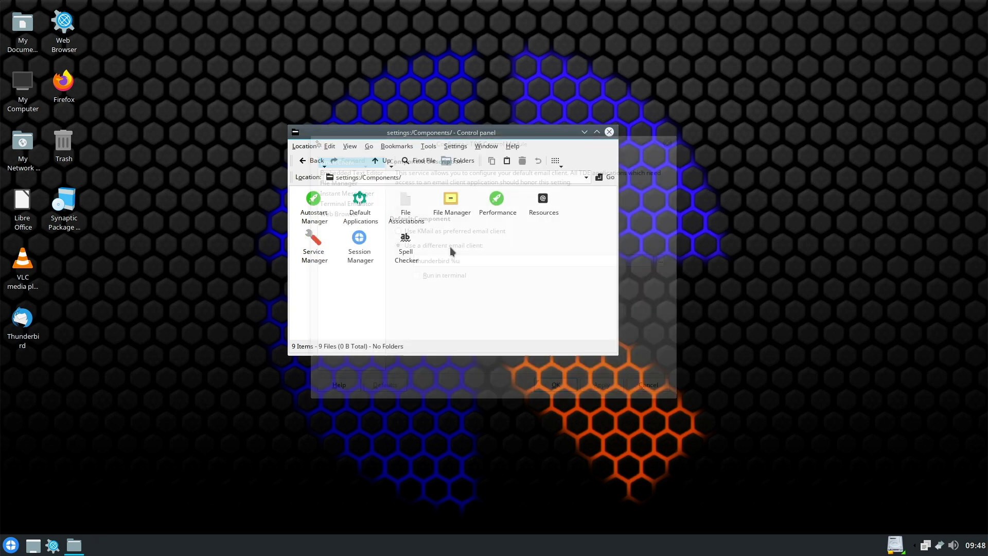
Step: Review the Performance module's Konqueror and system pages, then the Resources module
click(494, 204)
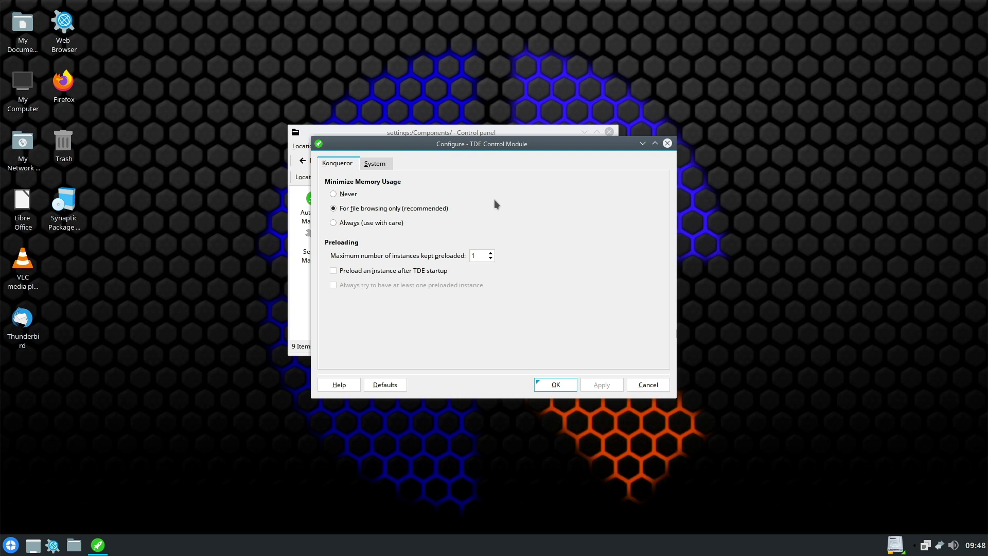
click(375, 164)
click(330, 164)
click(667, 143)
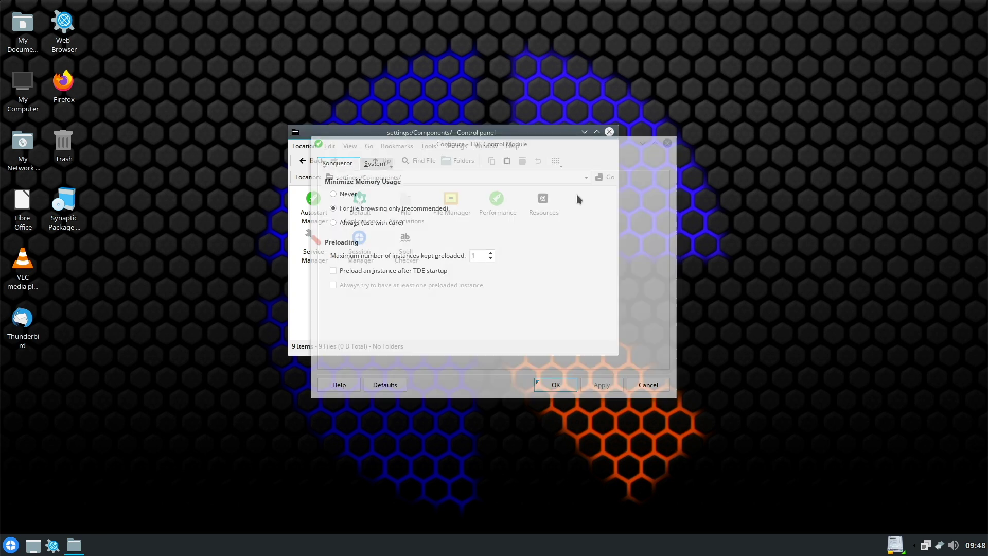
click(540, 206)
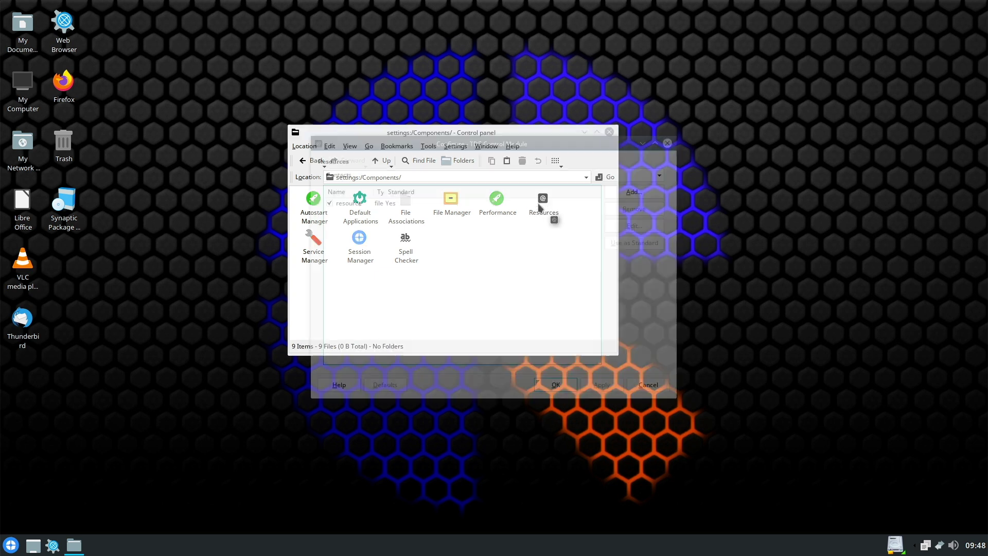
click(667, 143)
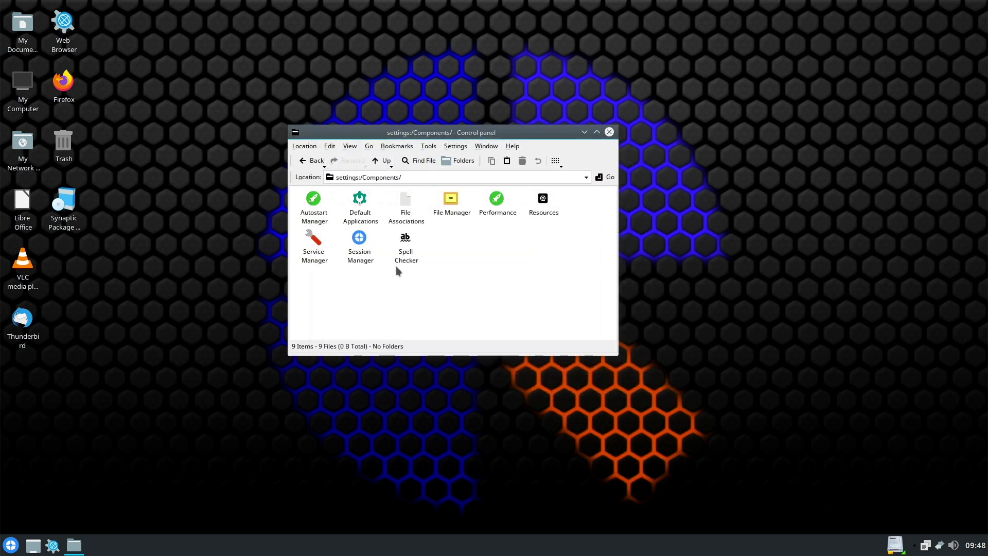
Step: Review Service Manager, Session Manager and Spell Checker, then return to the top-level categories
click(315, 239)
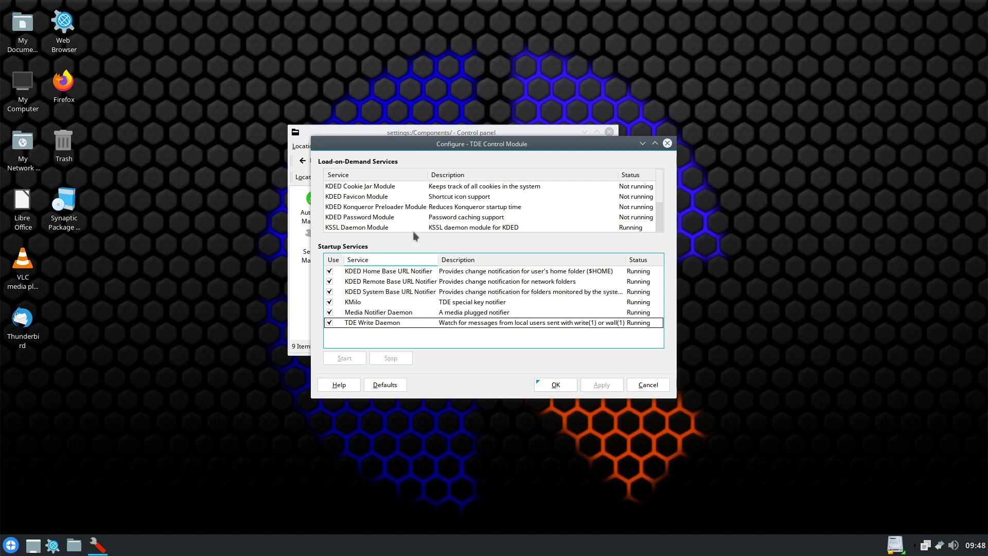
scroll(370, 209, down, 2)
scroll(371, 208, up, 2)
scroll(375, 209, down, 2)
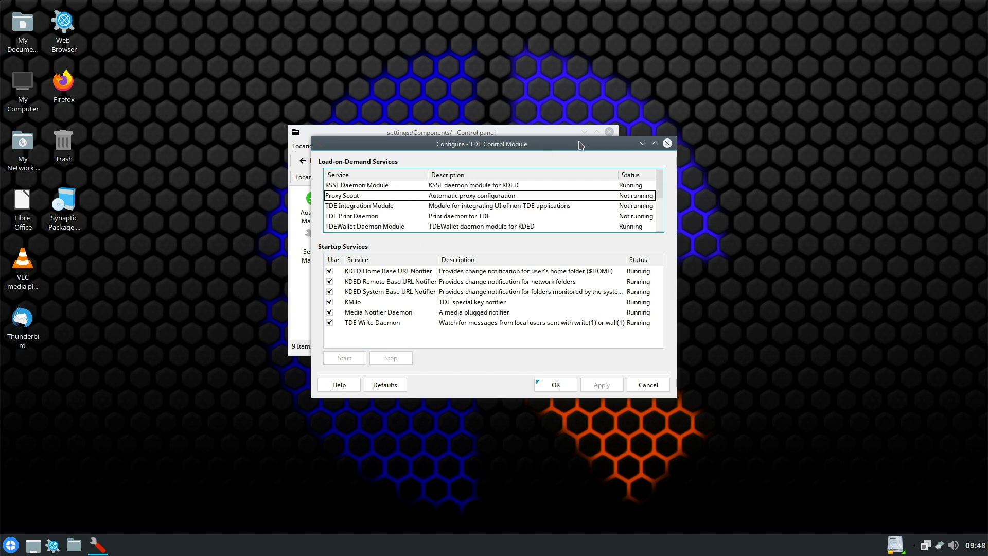
click(667, 144)
click(359, 246)
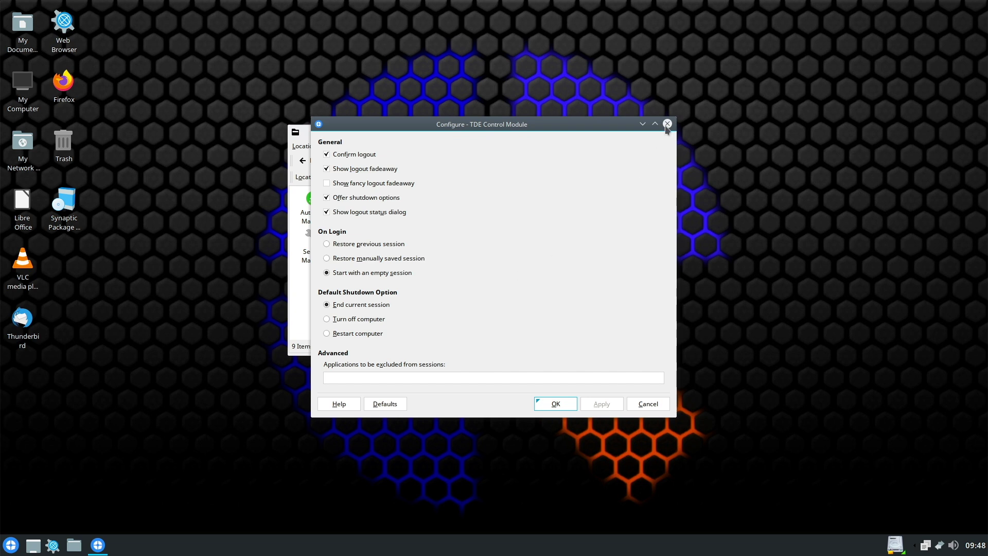
click(667, 124)
click(406, 245)
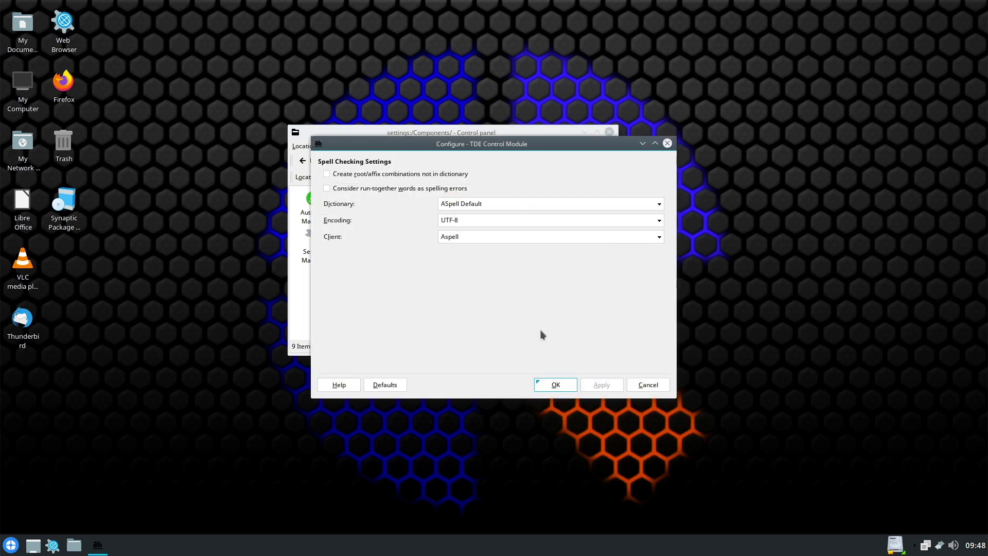
click(667, 144)
click(309, 161)
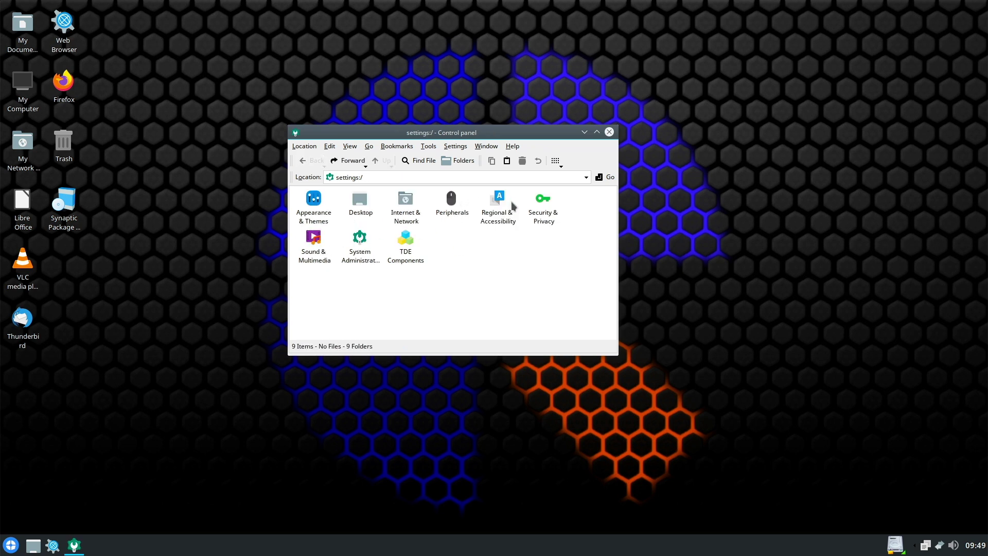
click(500, 202)
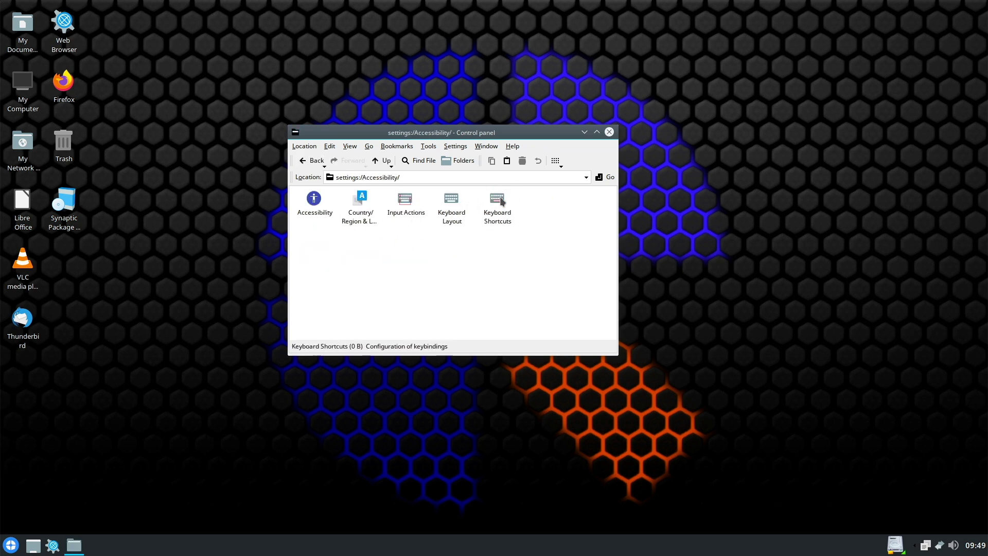
key(Right)
key(Right)
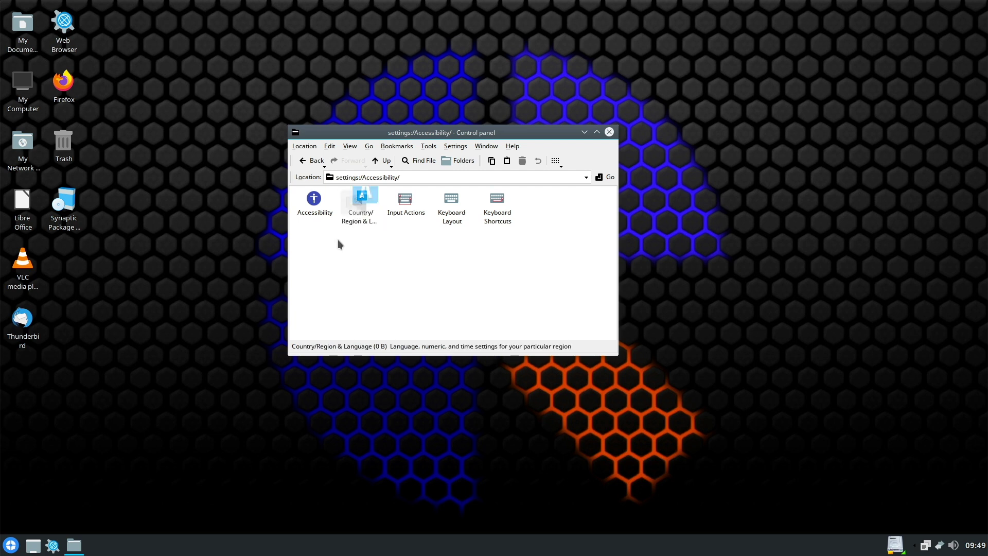
key(Return)
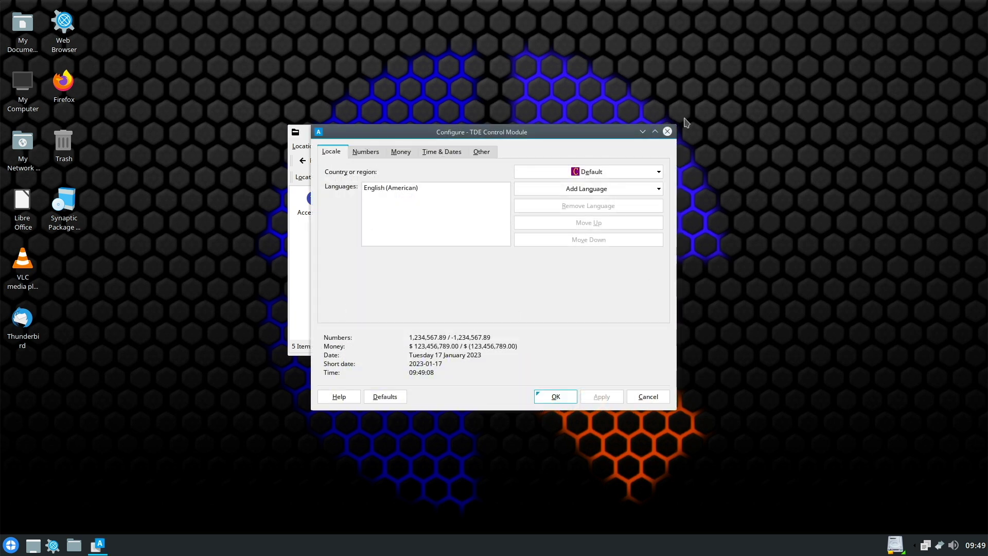
click(666, 132)
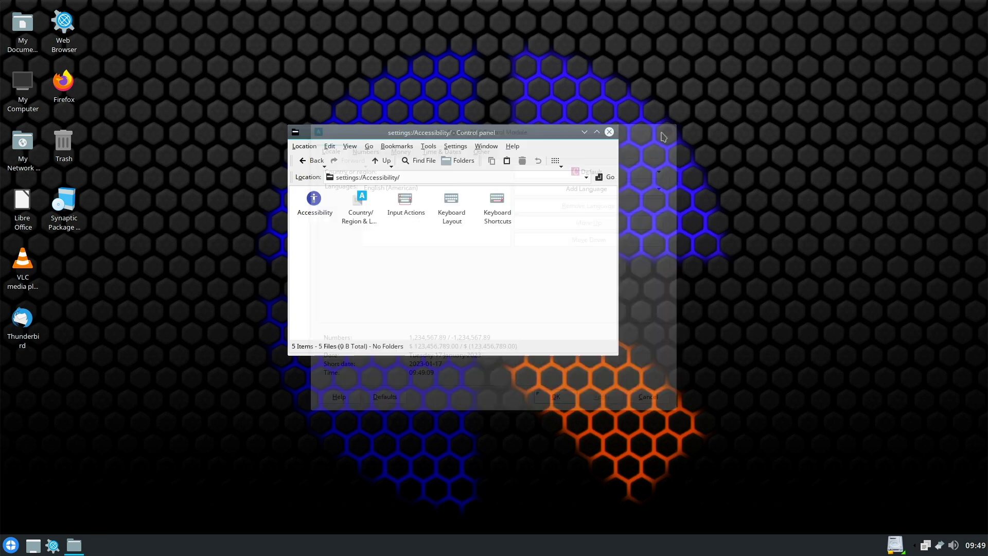
click(309, 162)
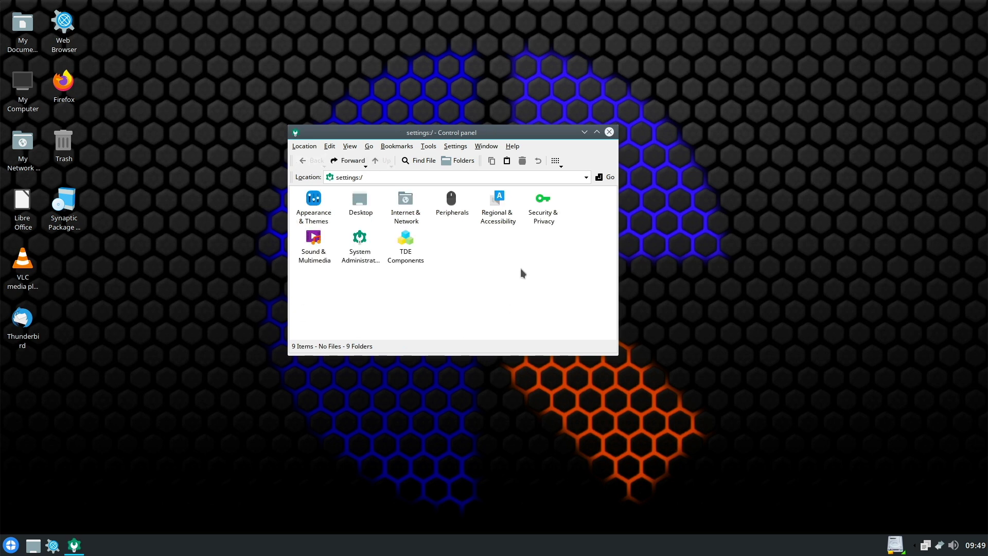
click(11, 545)
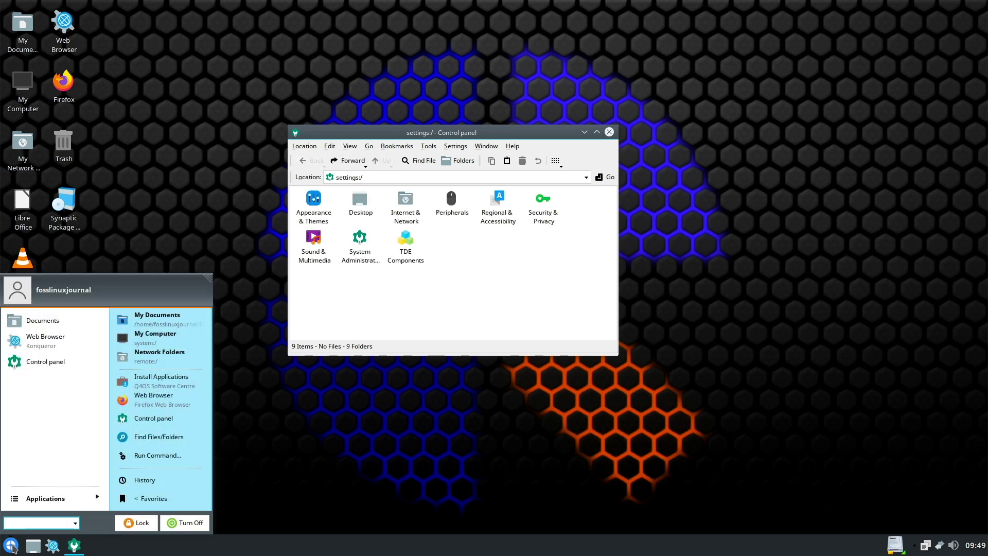
click(27, 524)
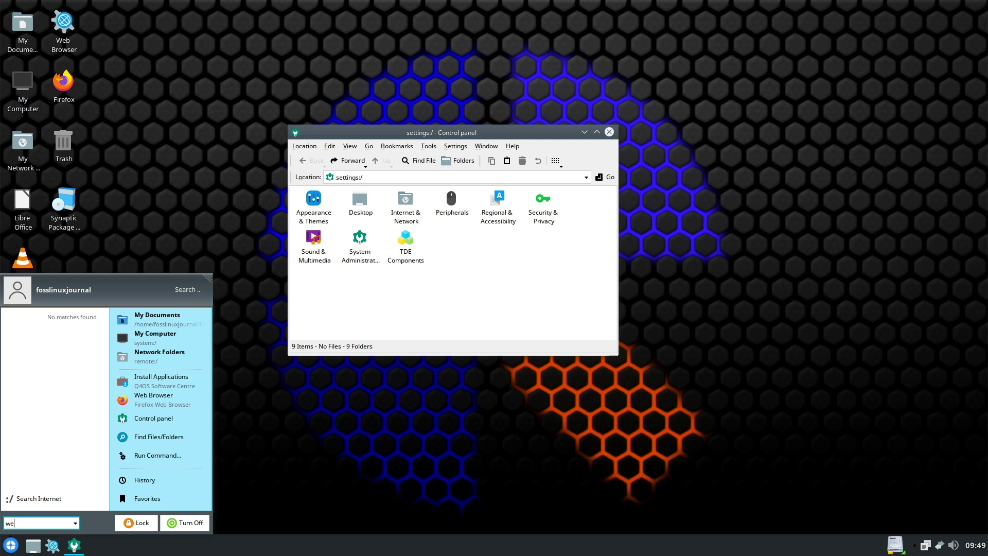
key(BackSpace)
key(BackSpace)
click(43, 498)
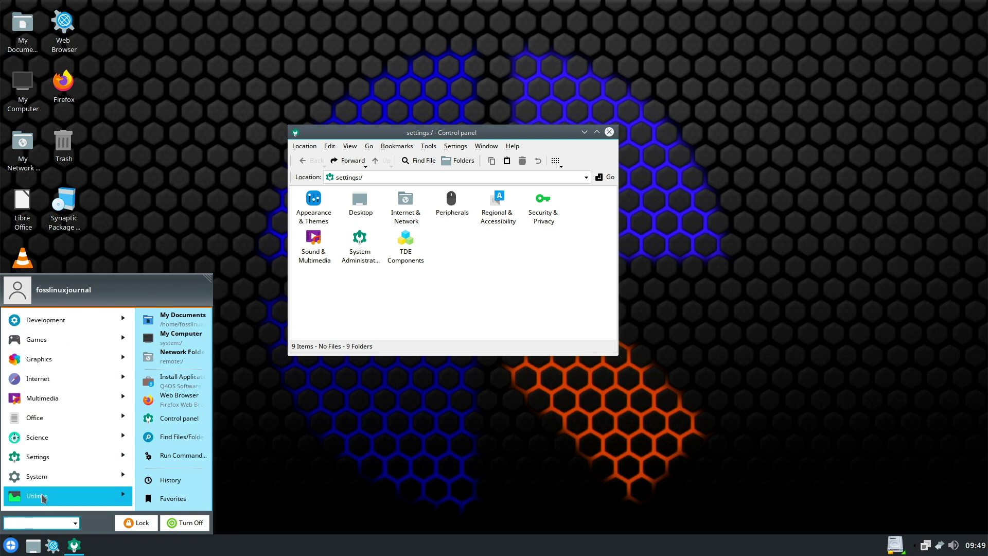
key(Escape)
click(9, 545)
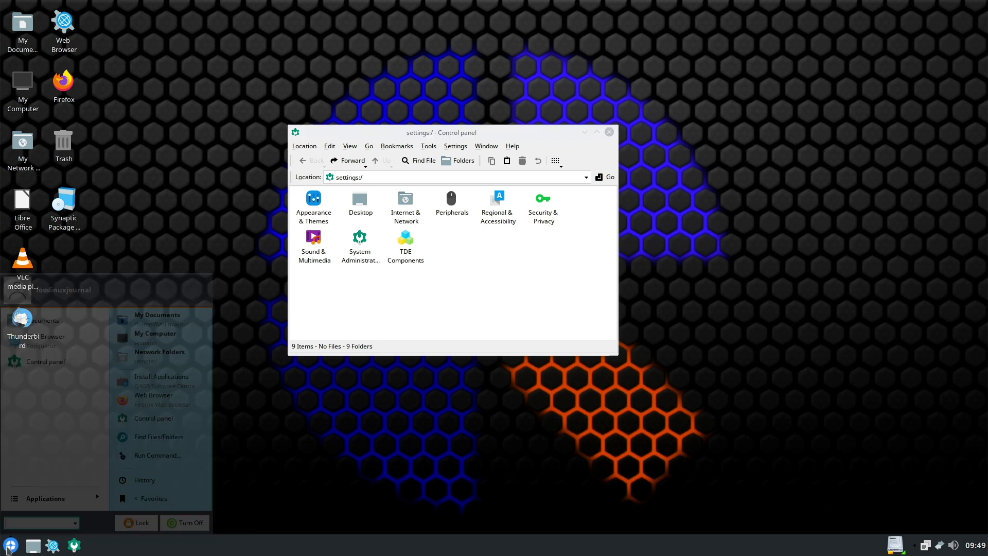
right_click(9, 548)
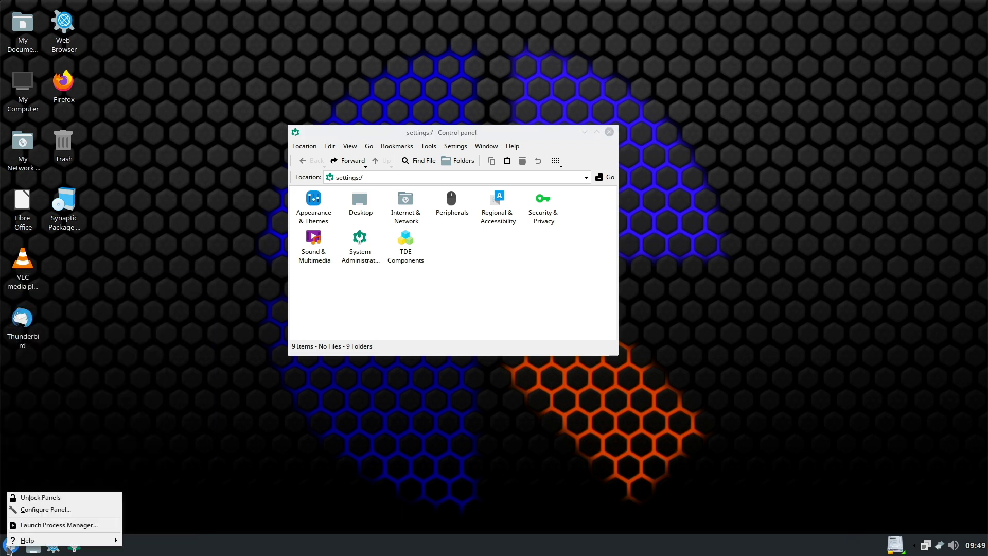
click(34, 511)
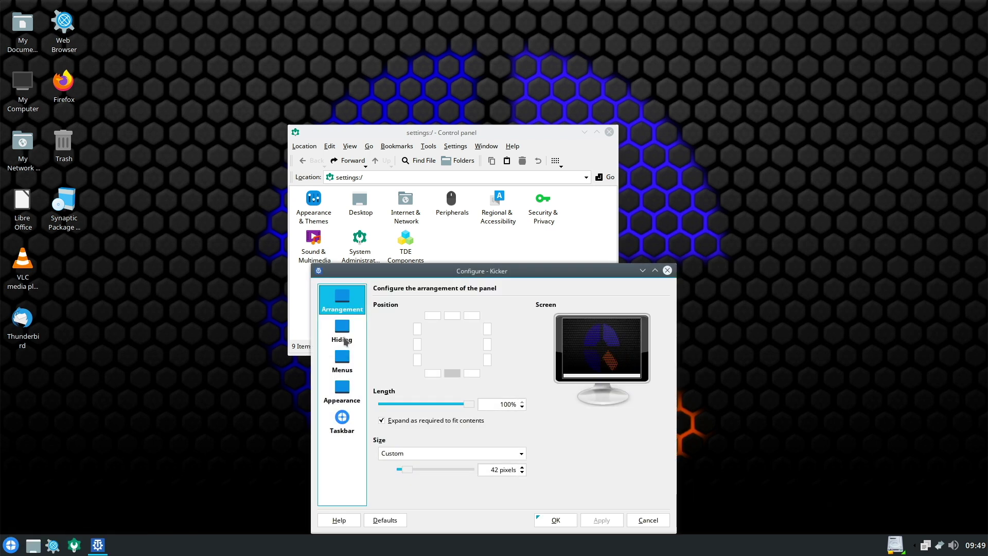
click(668, 271)
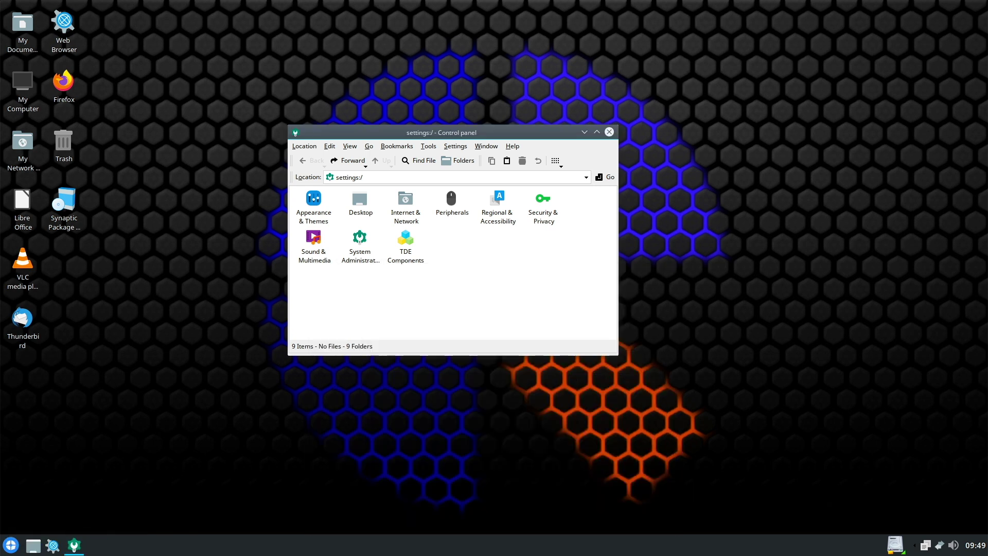
click(8, 548)
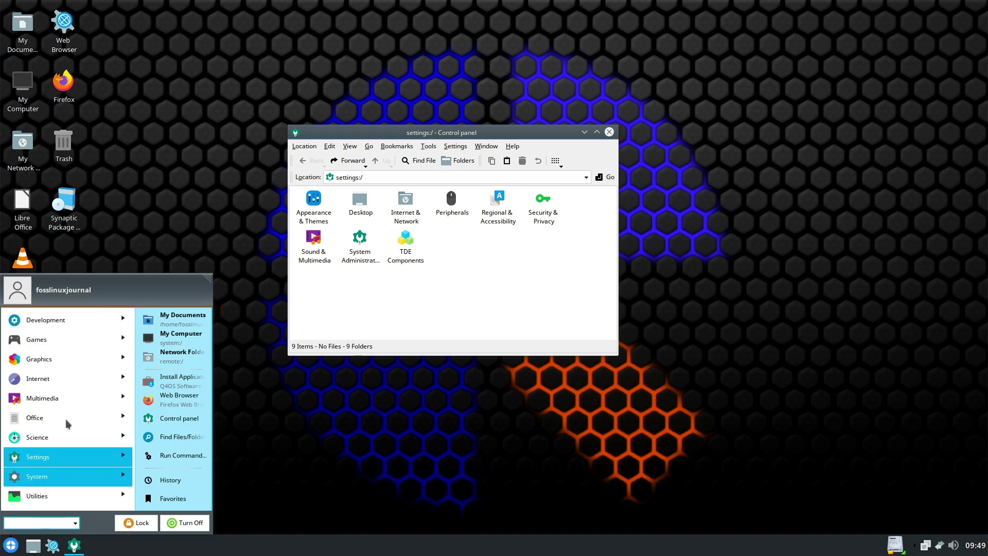
click(61, 496)
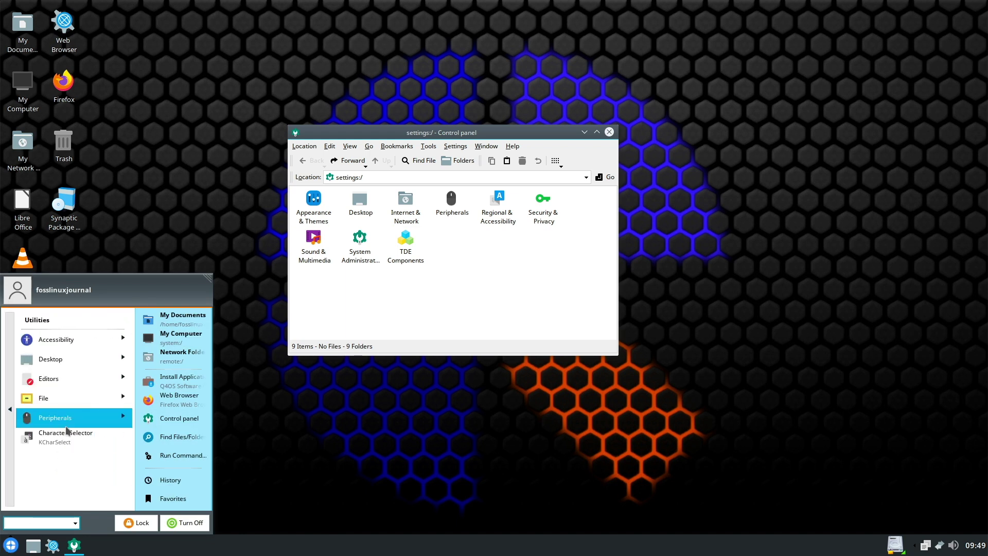
click(10, 443)
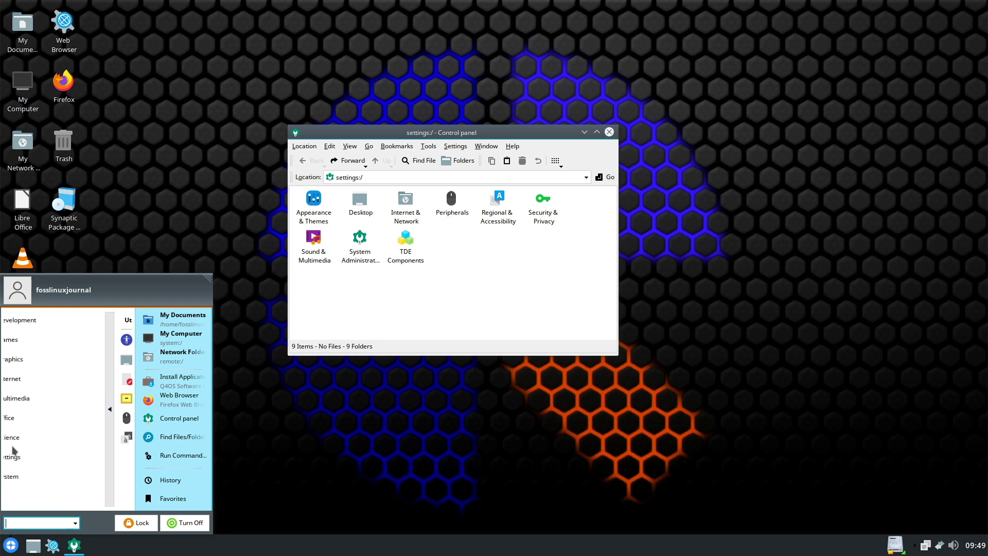
click(43, 479)
scroll(80, 443, down, 5)
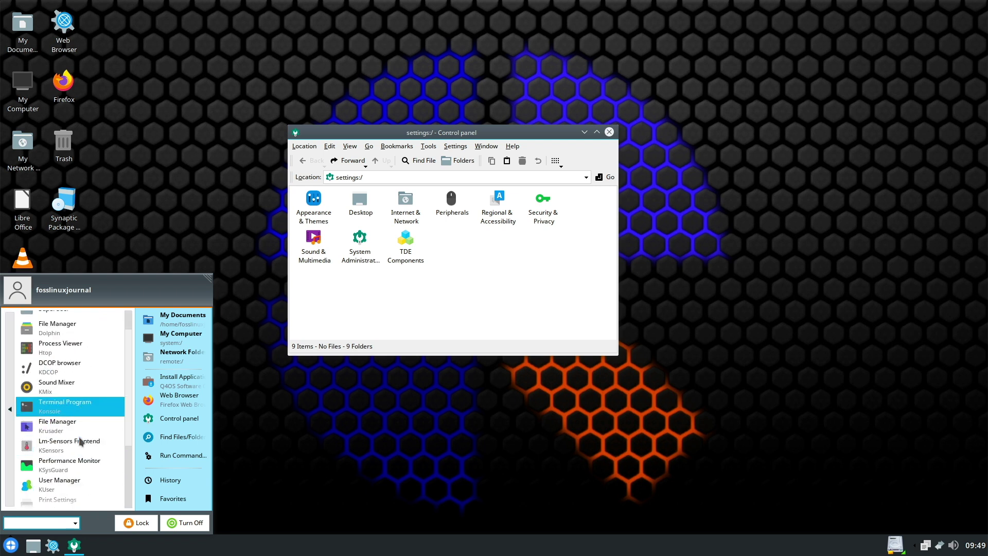
click(74, 440)
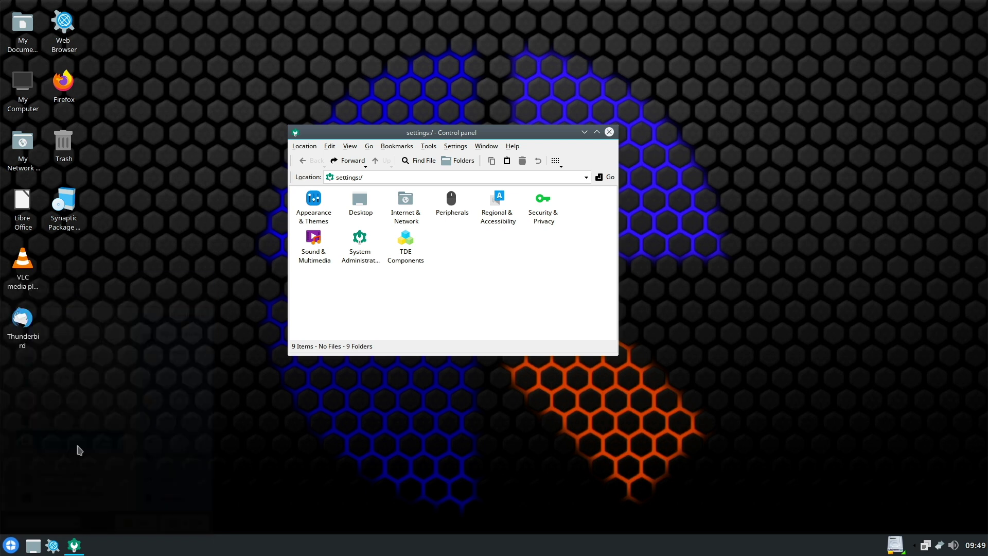
click(607, 155)
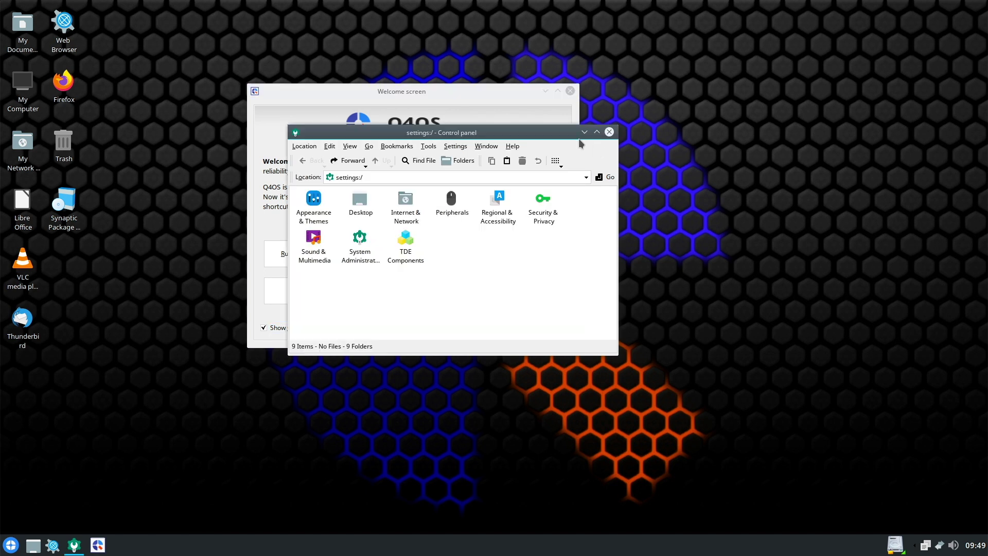
click(584, 131)
click(306, 263)
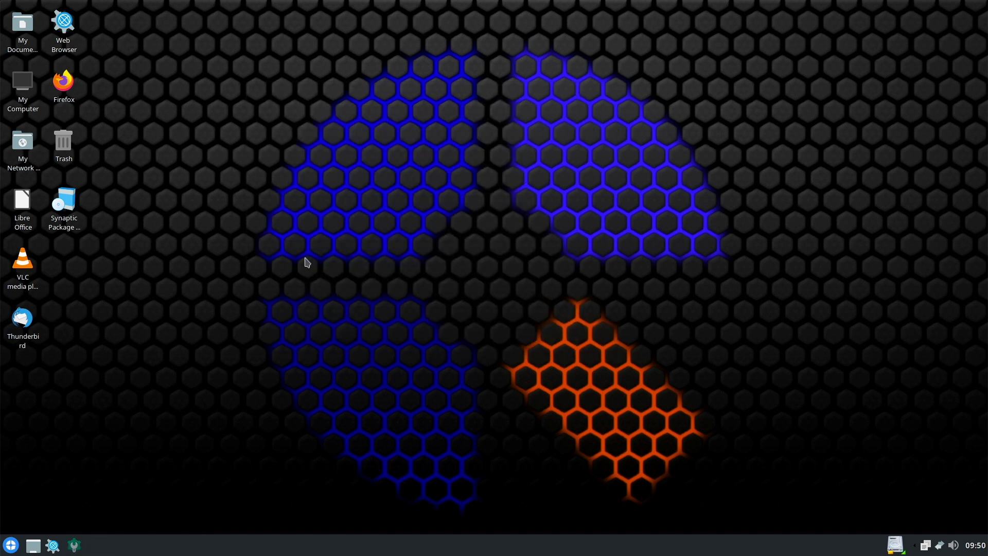
drag(200, 7, 272, 55)
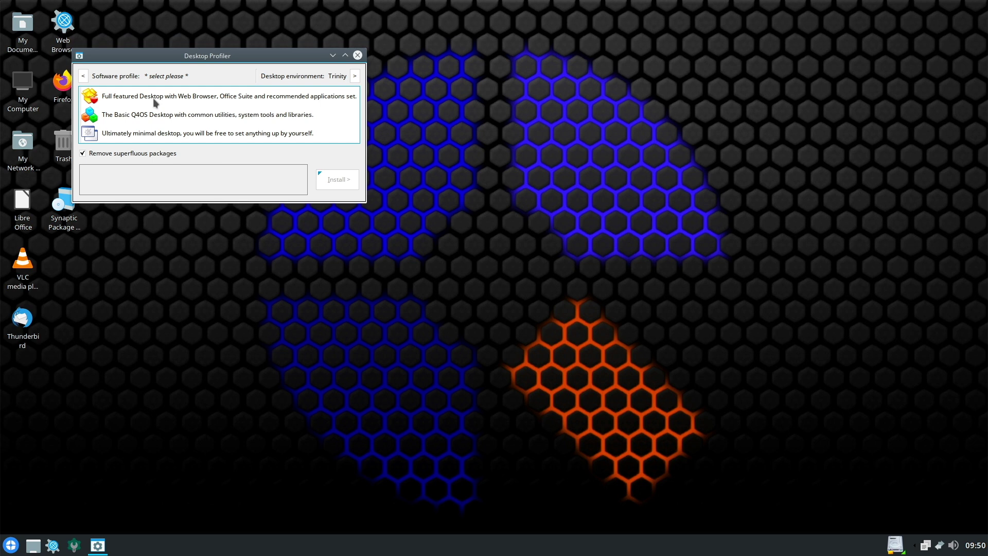
click(157, 101)
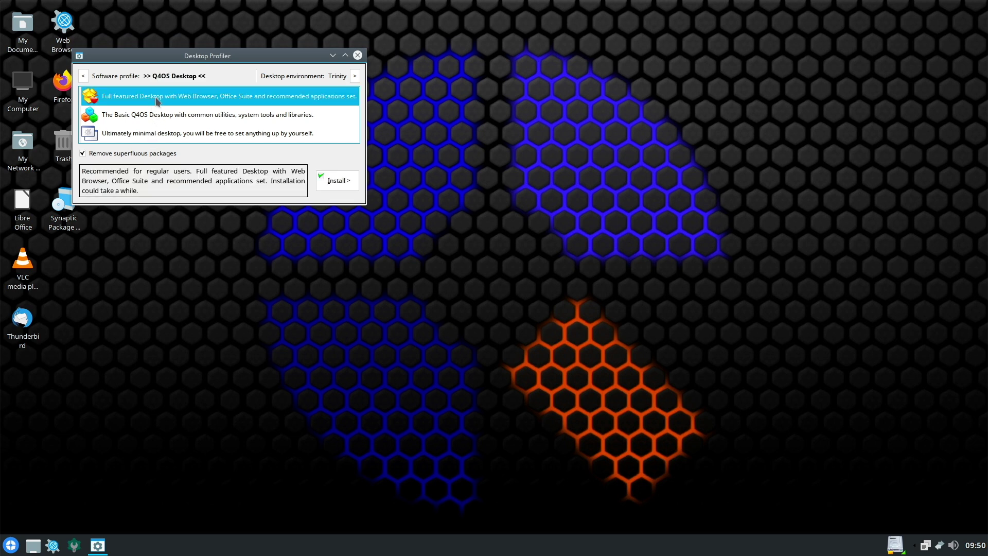
click(357, 55)
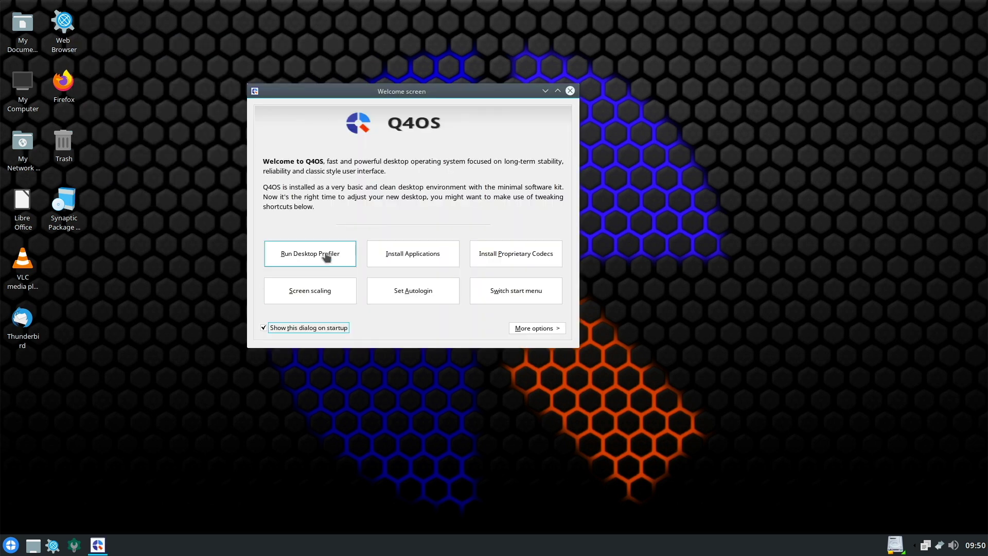
click(412, 261)
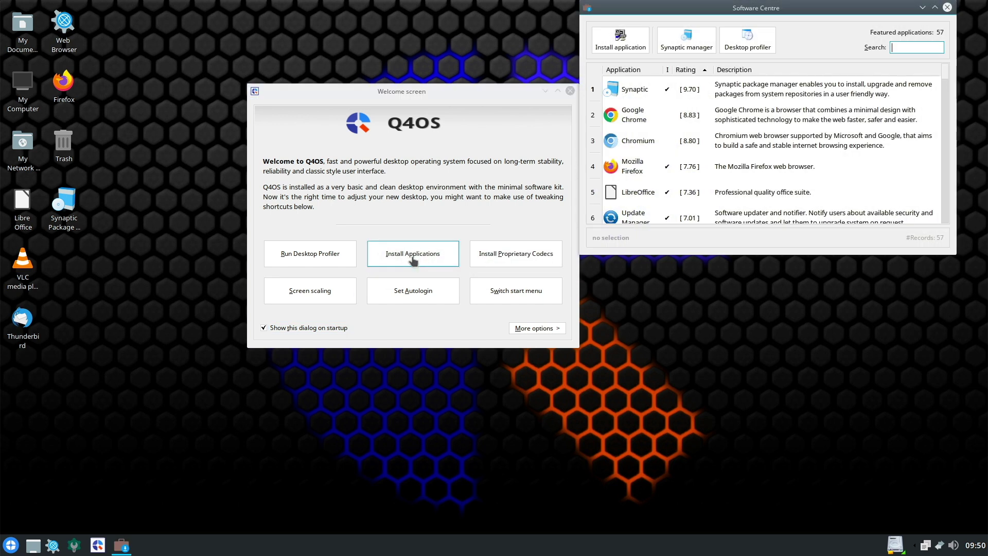
click(693, 43)
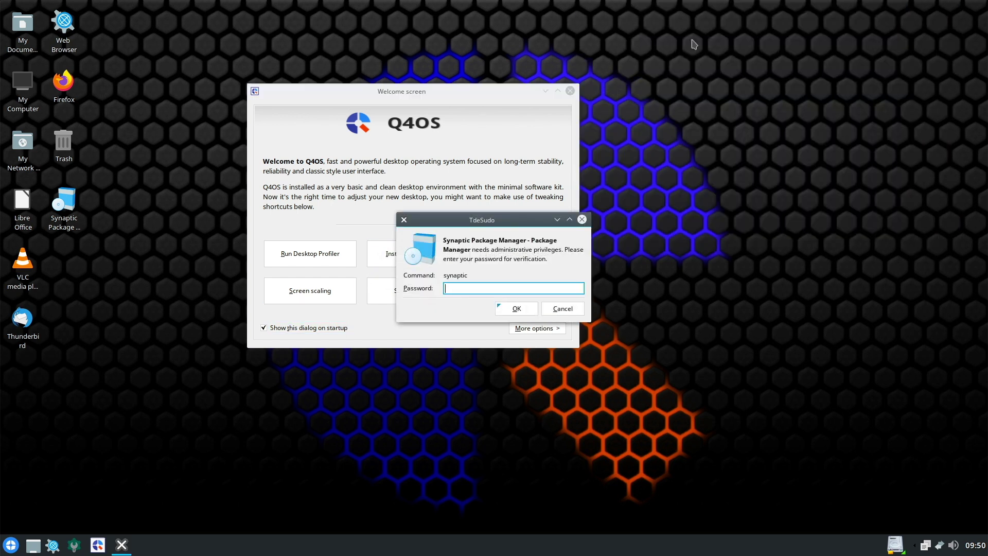
key(Return)
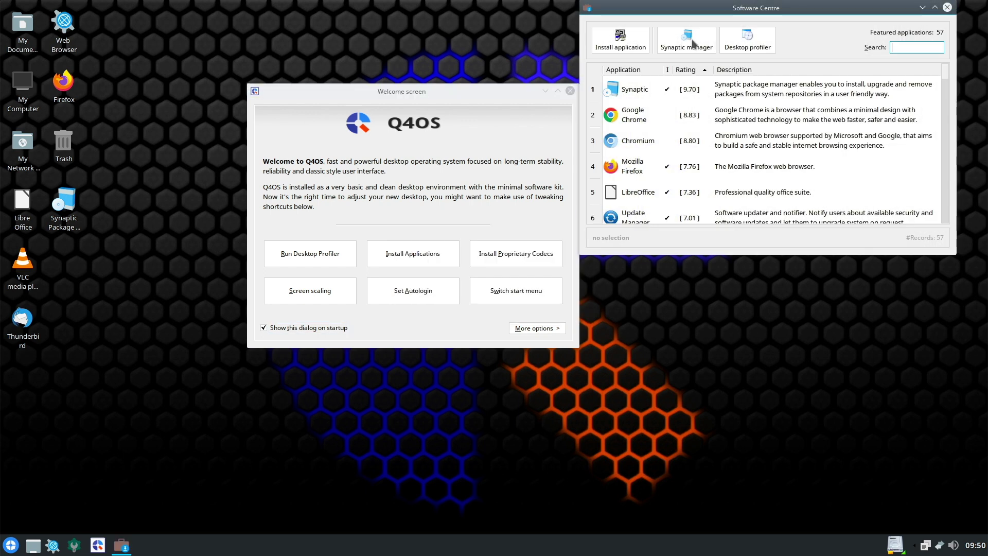
click(946, 8)
click(398, 298)
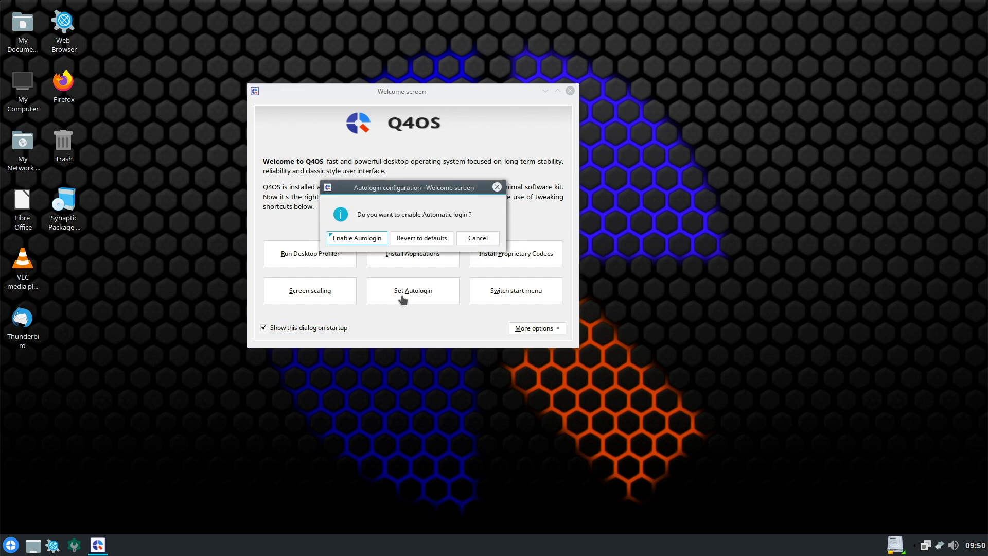
click(477, 238)
click(511, 261)
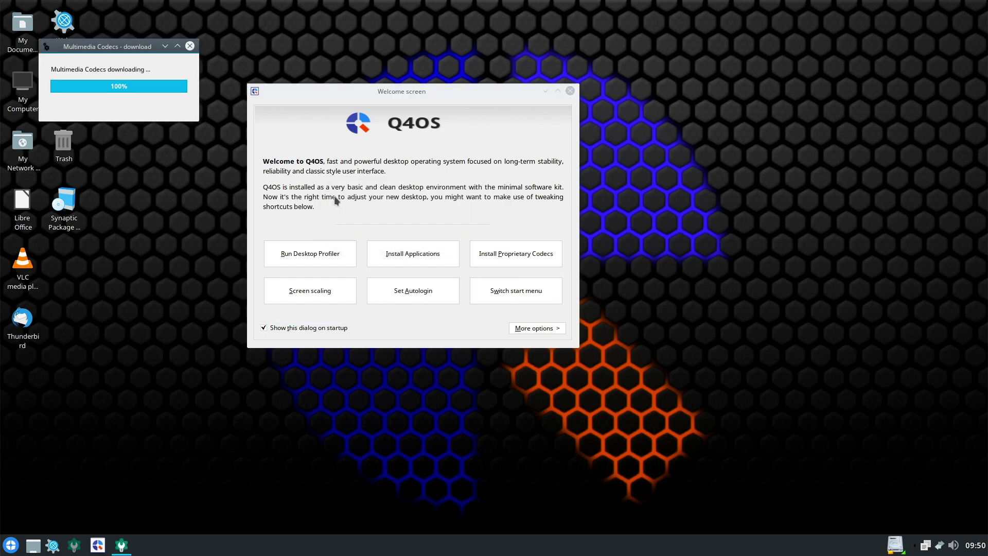
click(497, 173)
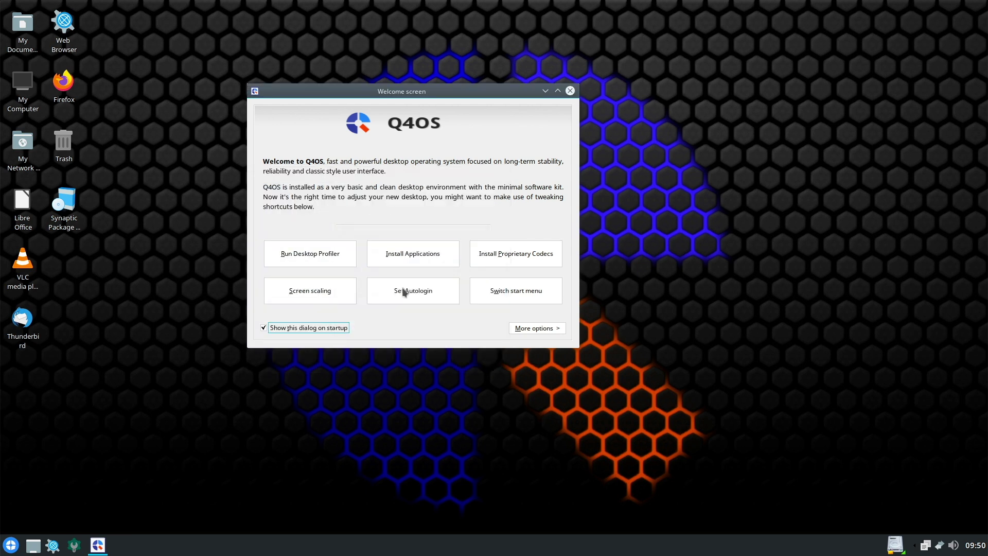
Step: Switch the start menu to the KickOff style
click(504, 302)
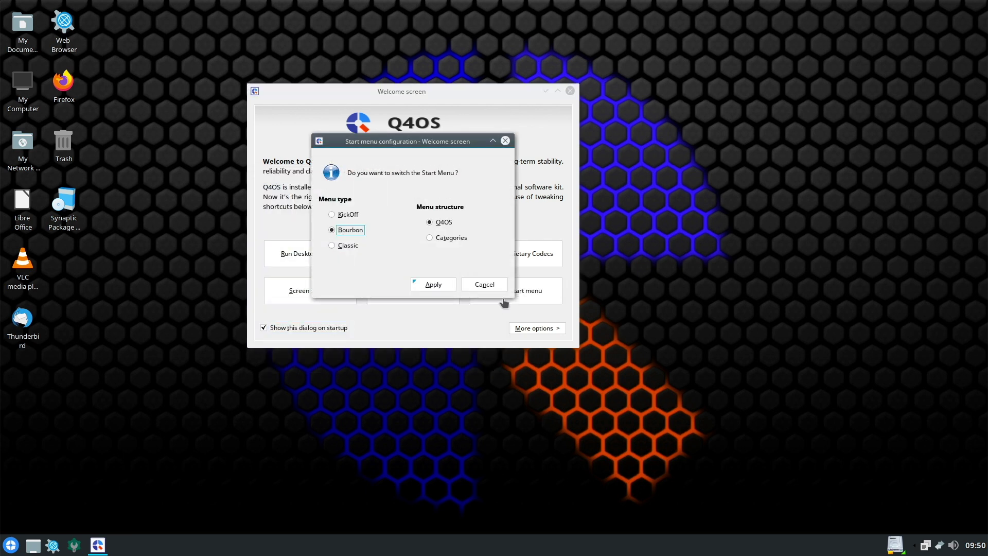
click(347, 214)
click(435, 284)
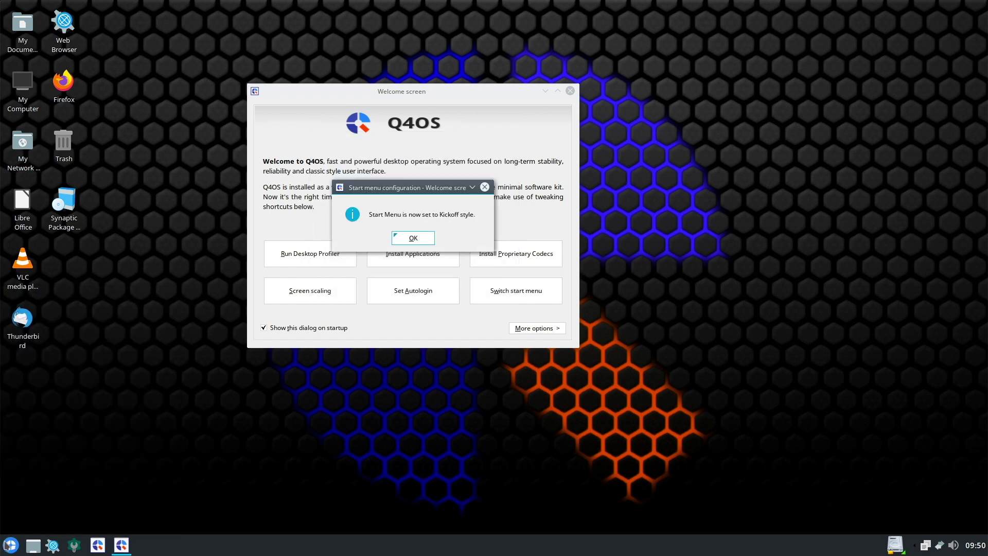
click(408, 241)
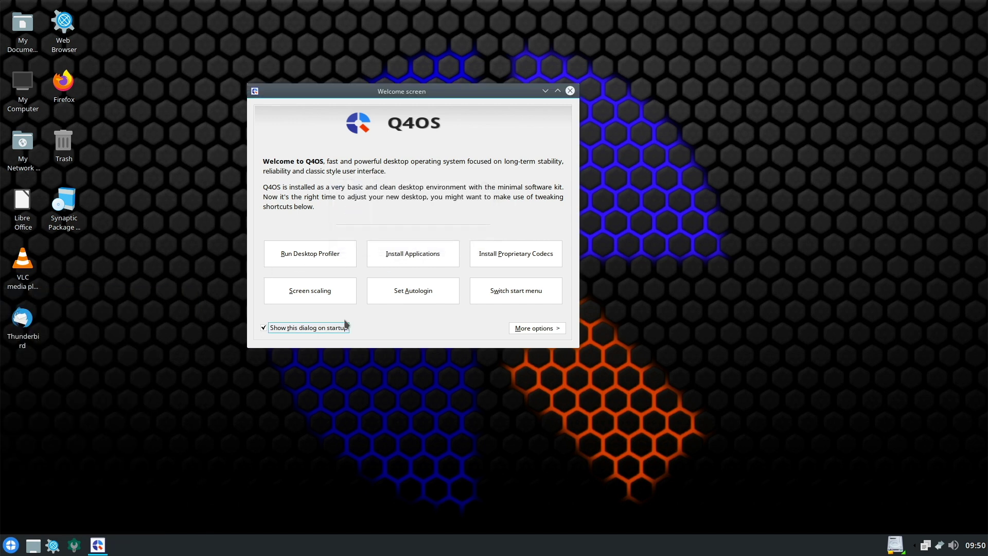
Step: Switch the start menu to the Classic style and look at it
click(512, 293)
click(334, 245)
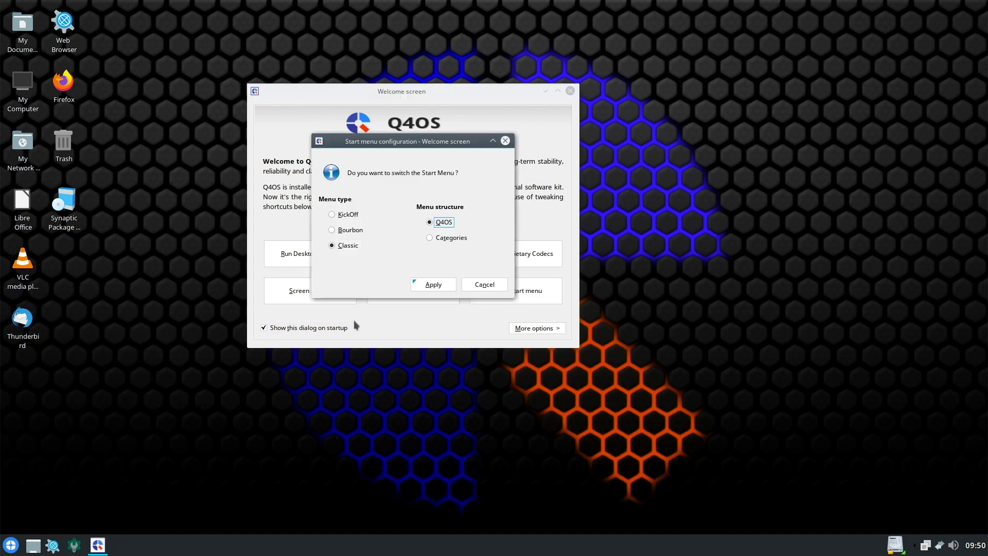
click(434, 285)
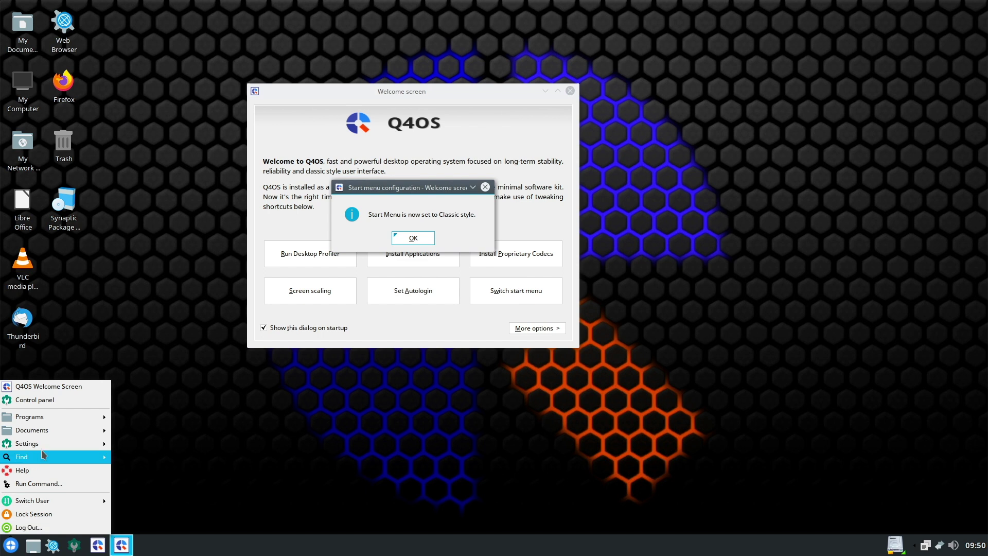
mouse_move(44, 443)
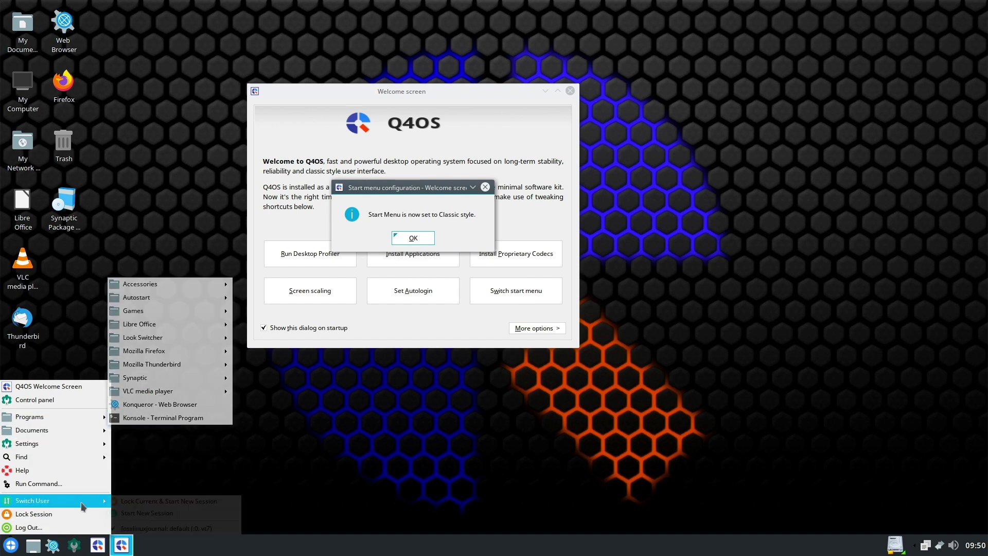
click(412, 241)
click(414, 240)
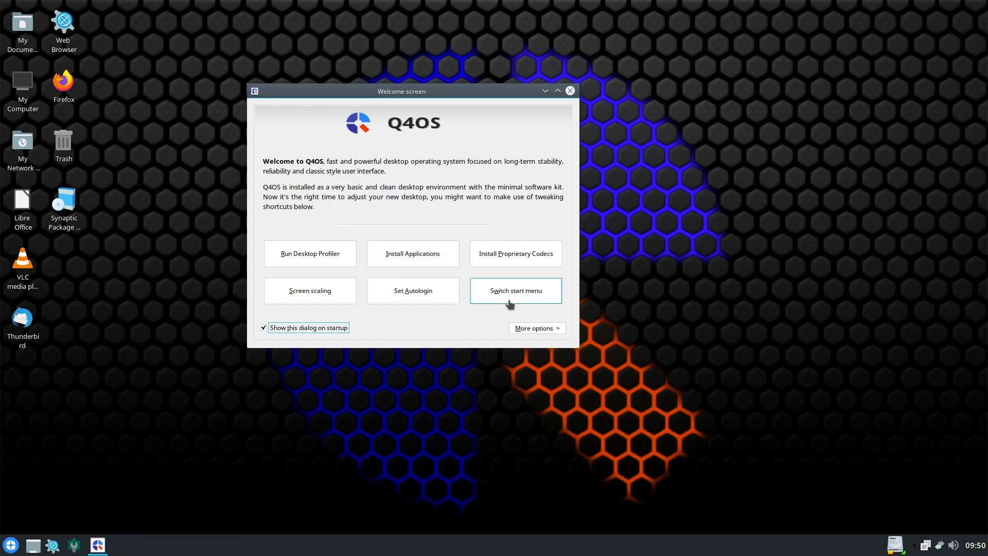
Step: Switch the start menu to the Bourbon style and preview it
click(504, 299)
click(344, 231)
click(439, 284)
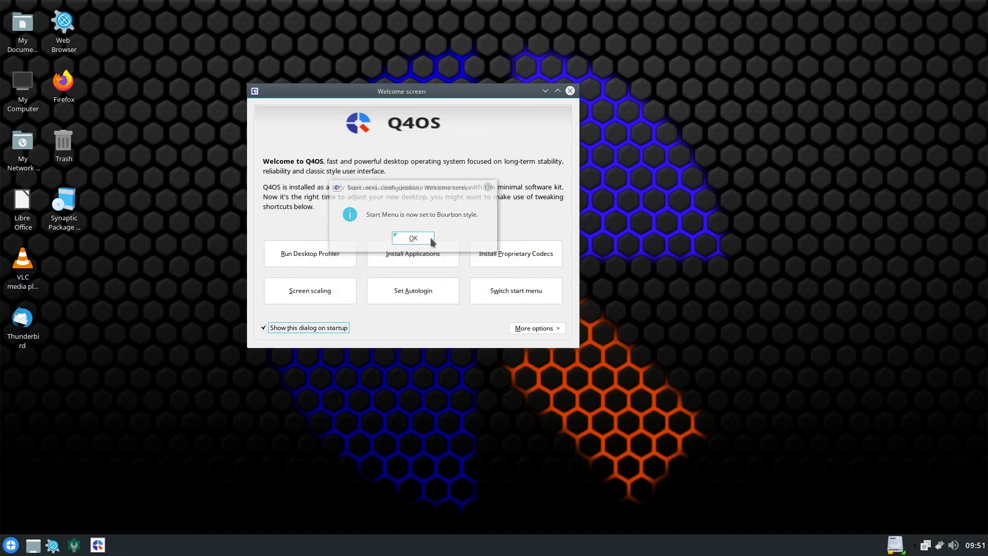
click(431, 240)
click(11, 544)
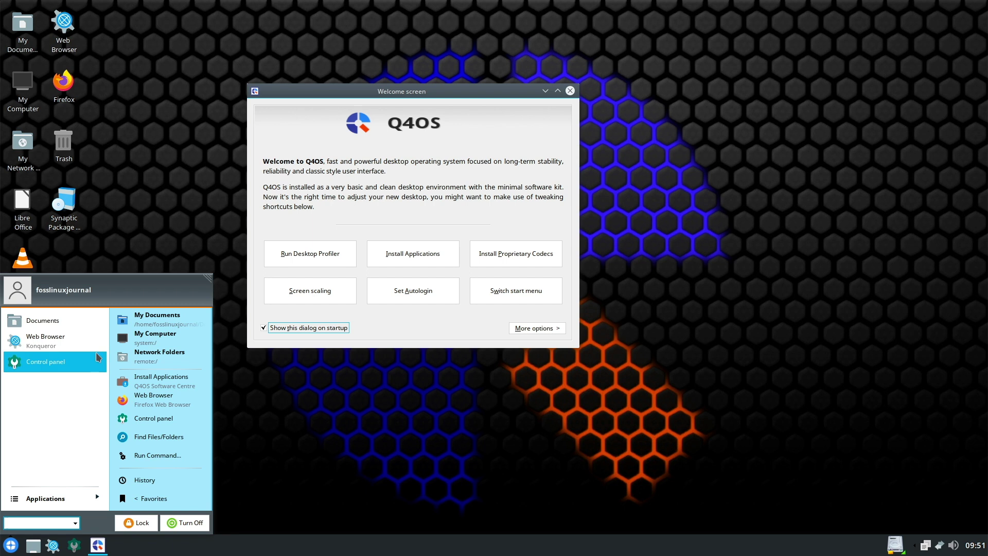
Step: Apply Bourbon with the Categories menu structure
click(507, 289)
click(448, 238)
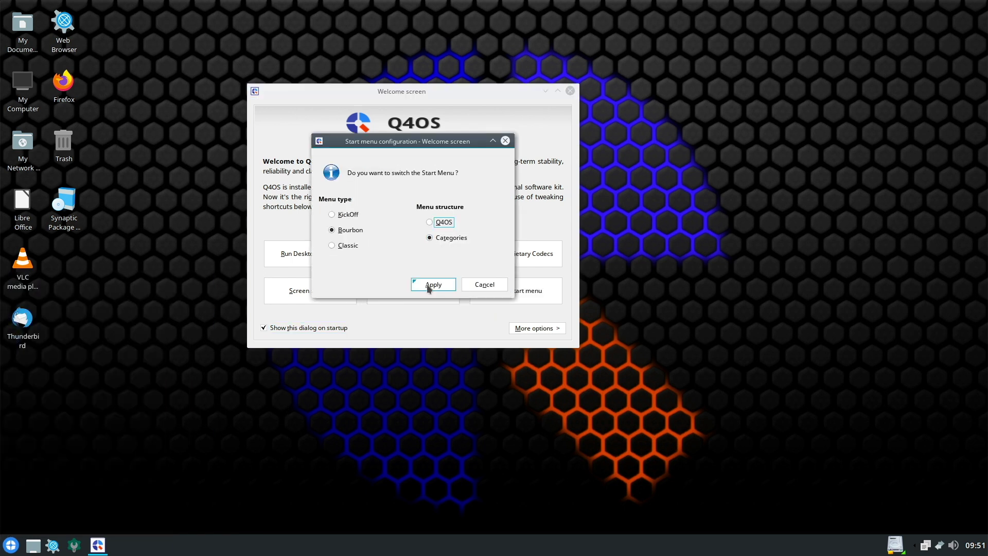
click(431, 285)
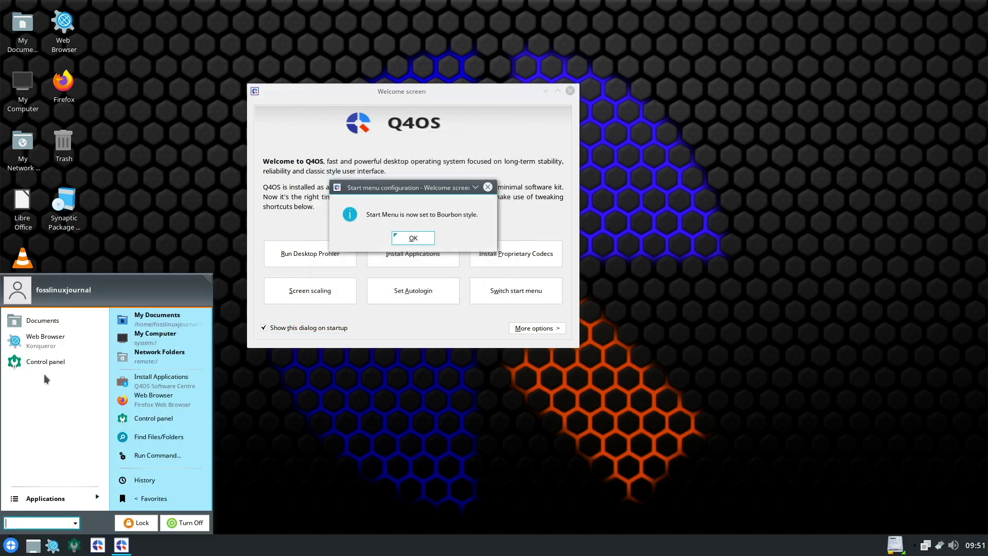
click(407, 238)
Step: Switch back to KickOff and browse its application categories and favourites
click(507, 290)
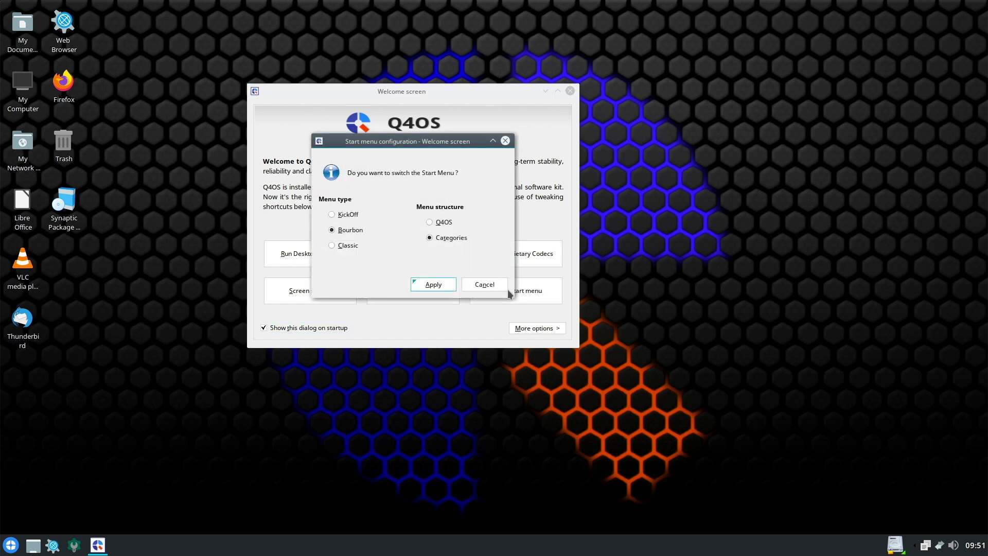
click(332, 214)
click(434, 286)
click(59, 496)
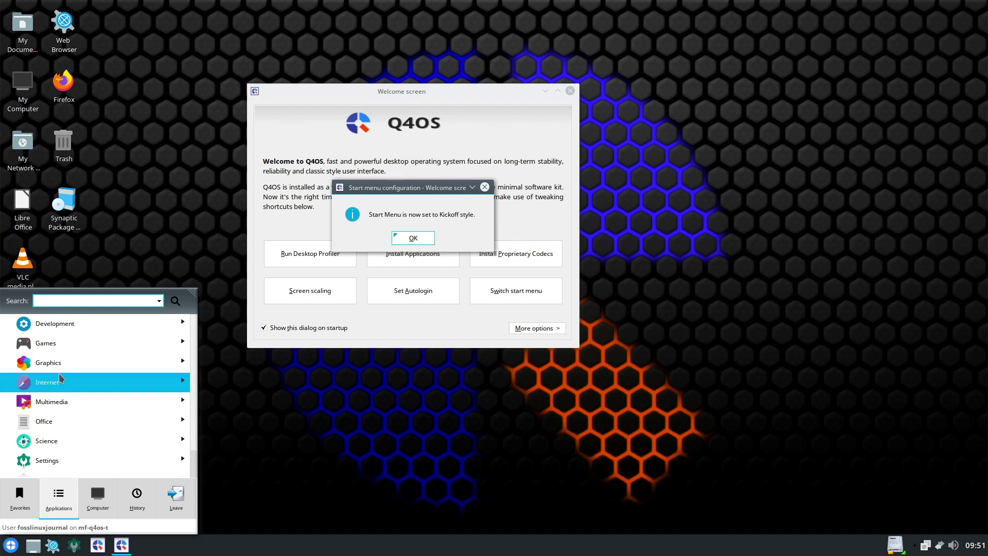
scroll(60, 379, down, 1)
scroll(60, 379, up, 1)
click(2, 540)
click(2, 540)
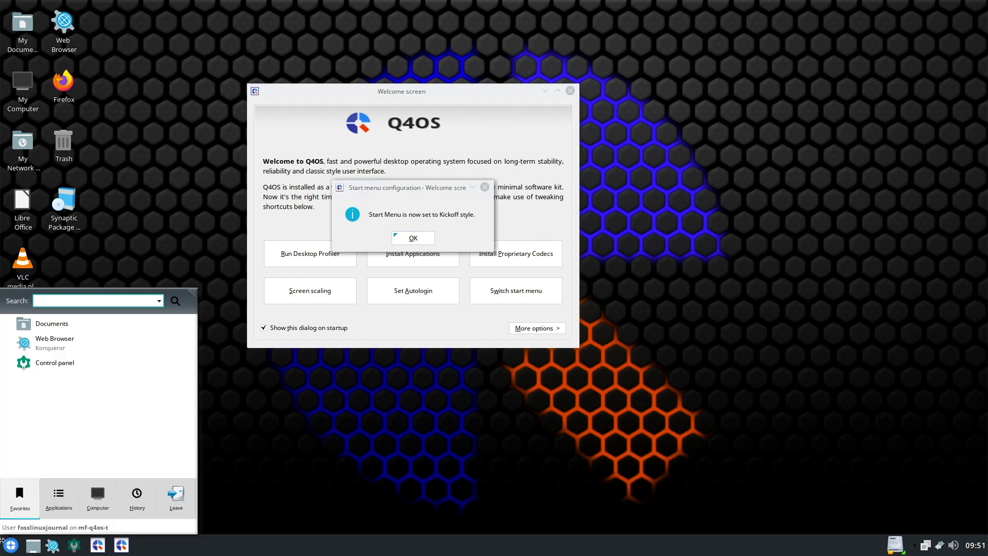
click(273, 467)
click(414, 239)
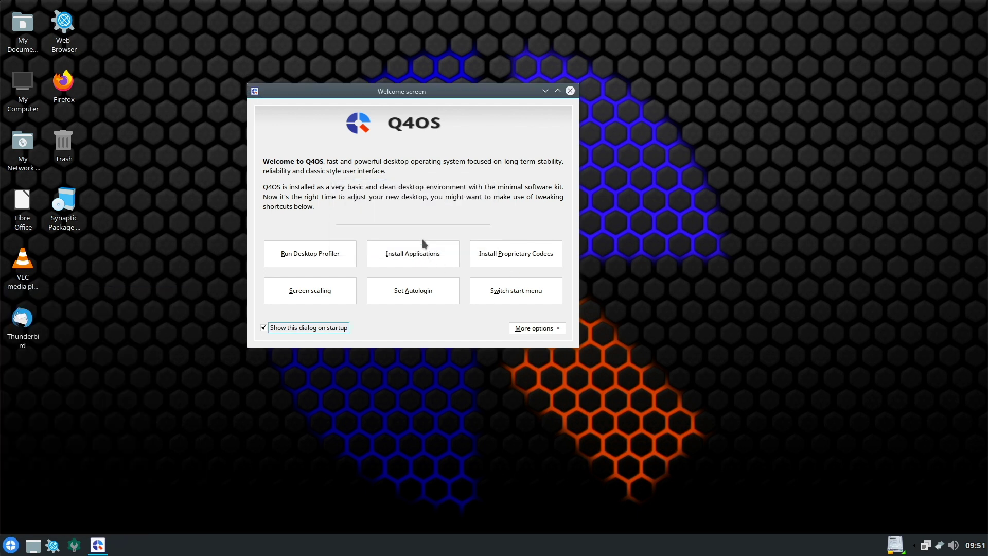
Step: Apply Bourbon with the Q4OS menu structure
click(522, 294)
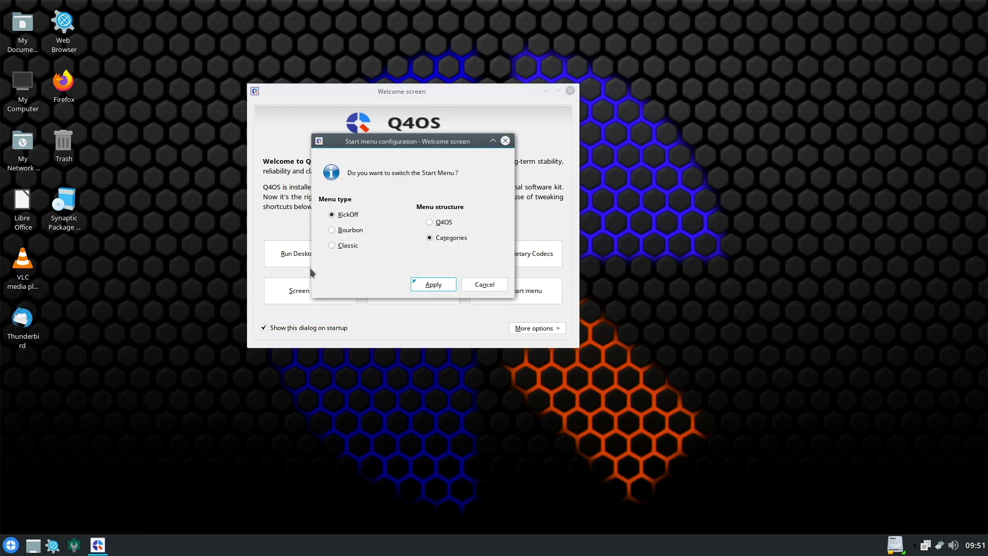
click(431, 285)
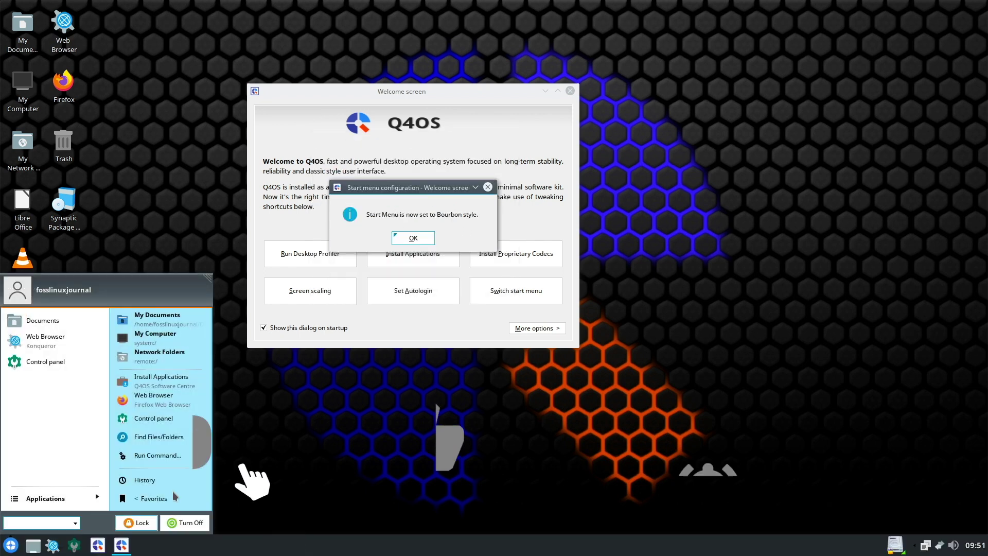
click(409, 238)
Step: Glance at the Welcome screen's extra options, then view New Applications in the start menu
click(550, 330)
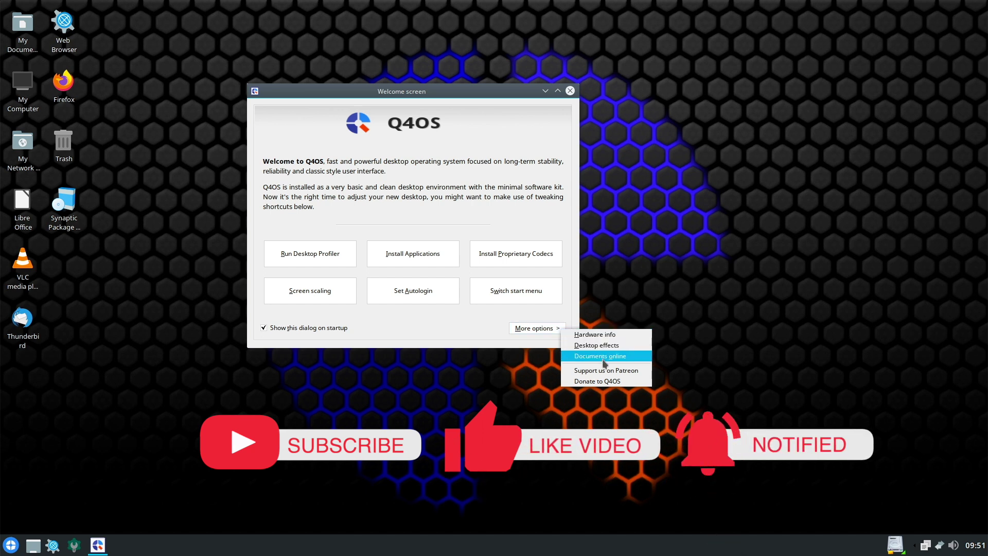
key(Escape)
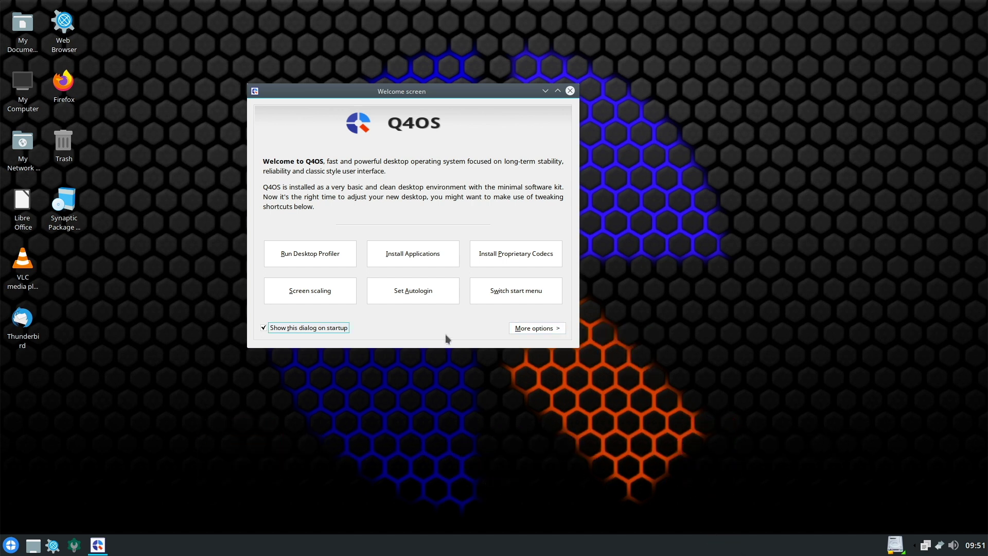
click(9, 545)
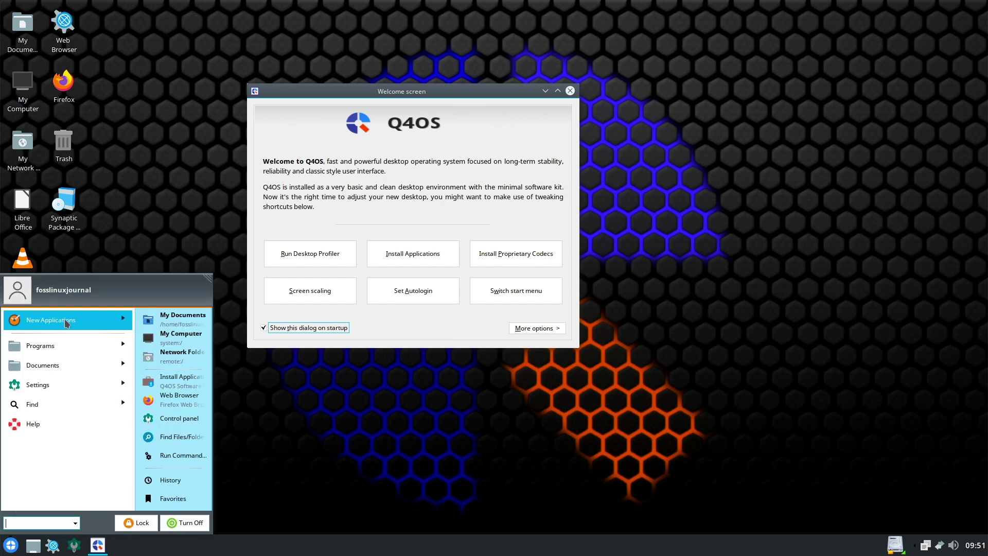
click(66, 322)
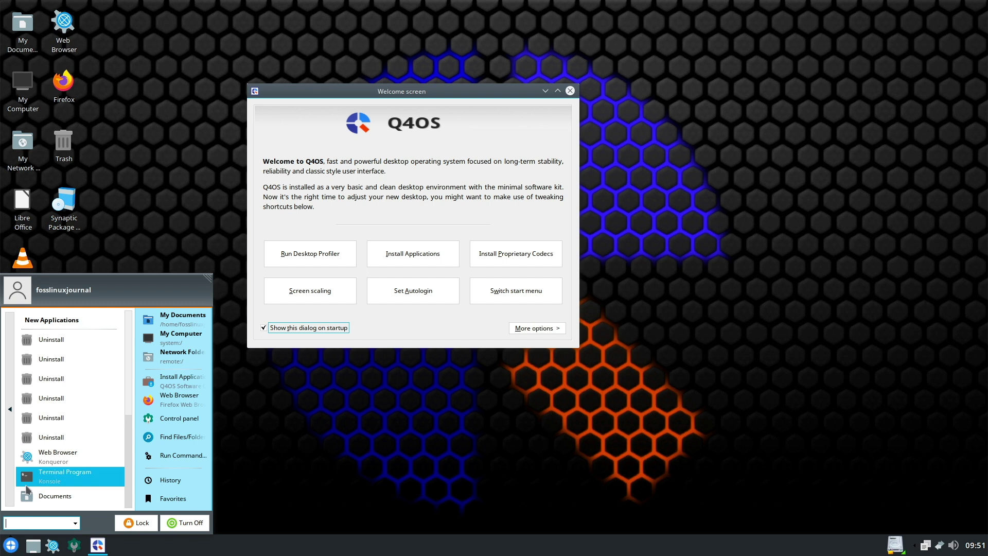
click(9, 409)
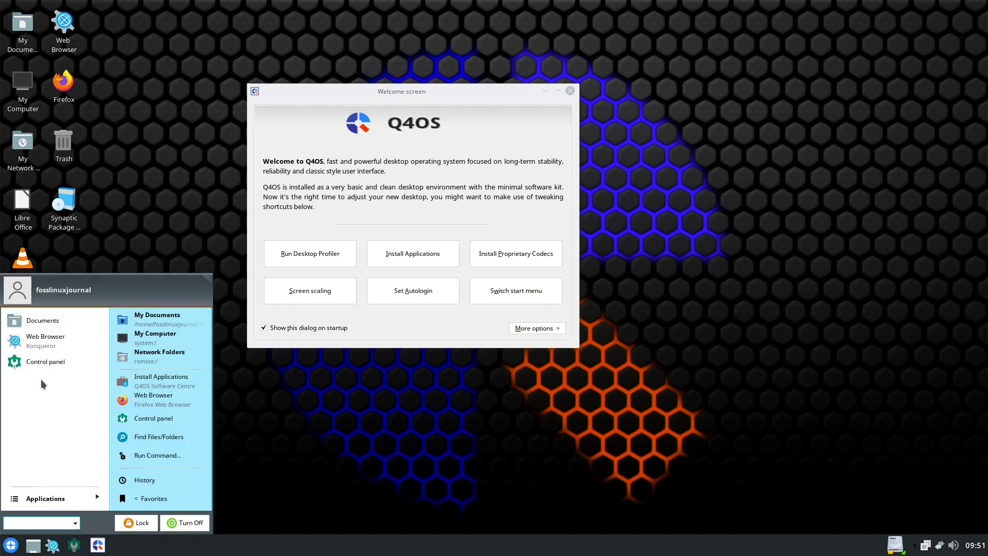
Step: Browse Applications > Programs > Libre Office in the Bourbon start menu
click(41, 498)
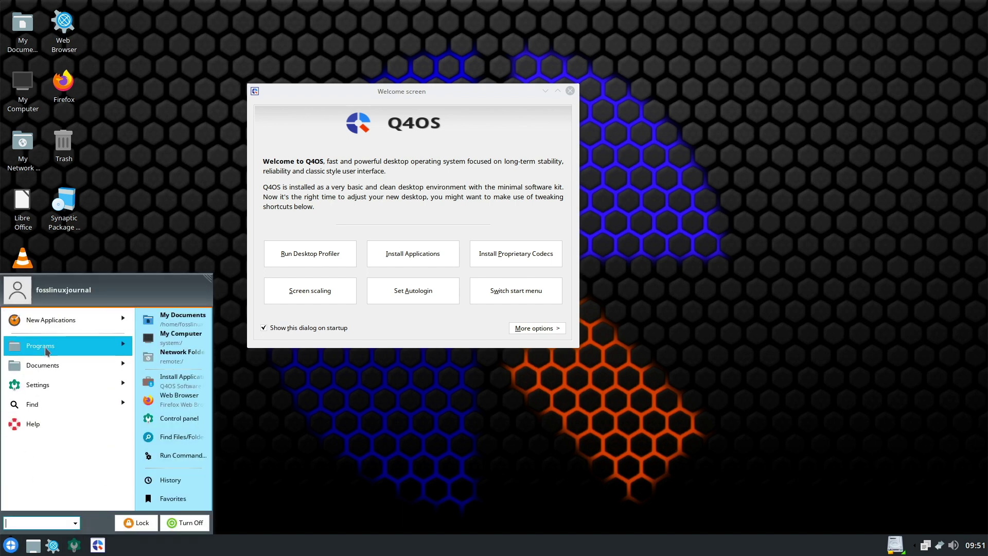
click(44, 346)
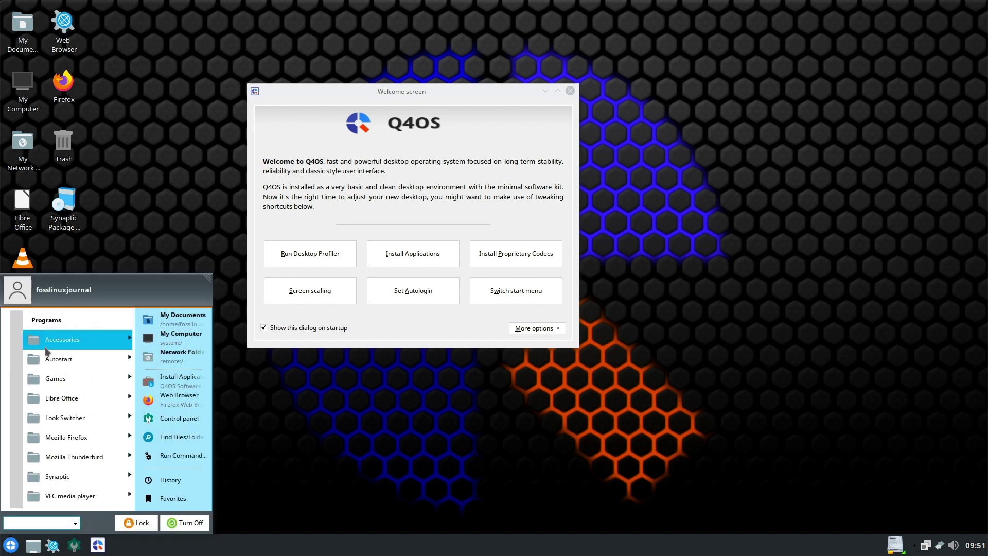
click(86, 403)
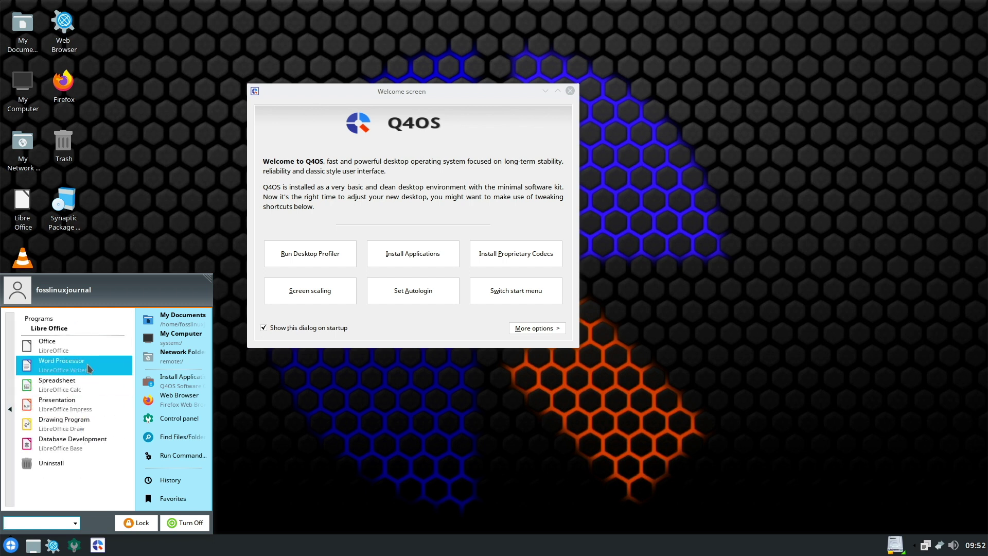